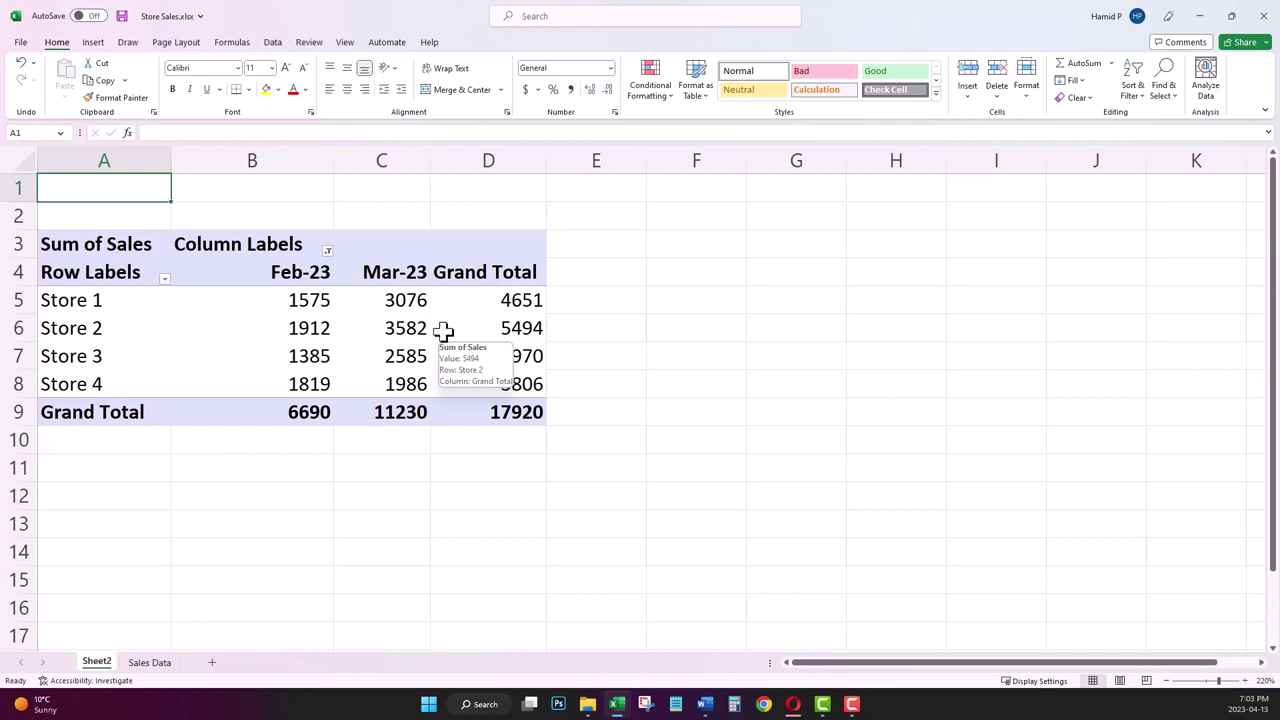
Step: Check Store 1's Feb-23 and Mar-23 sales values and select cell E5 beside them
mouse_move(446, 332)
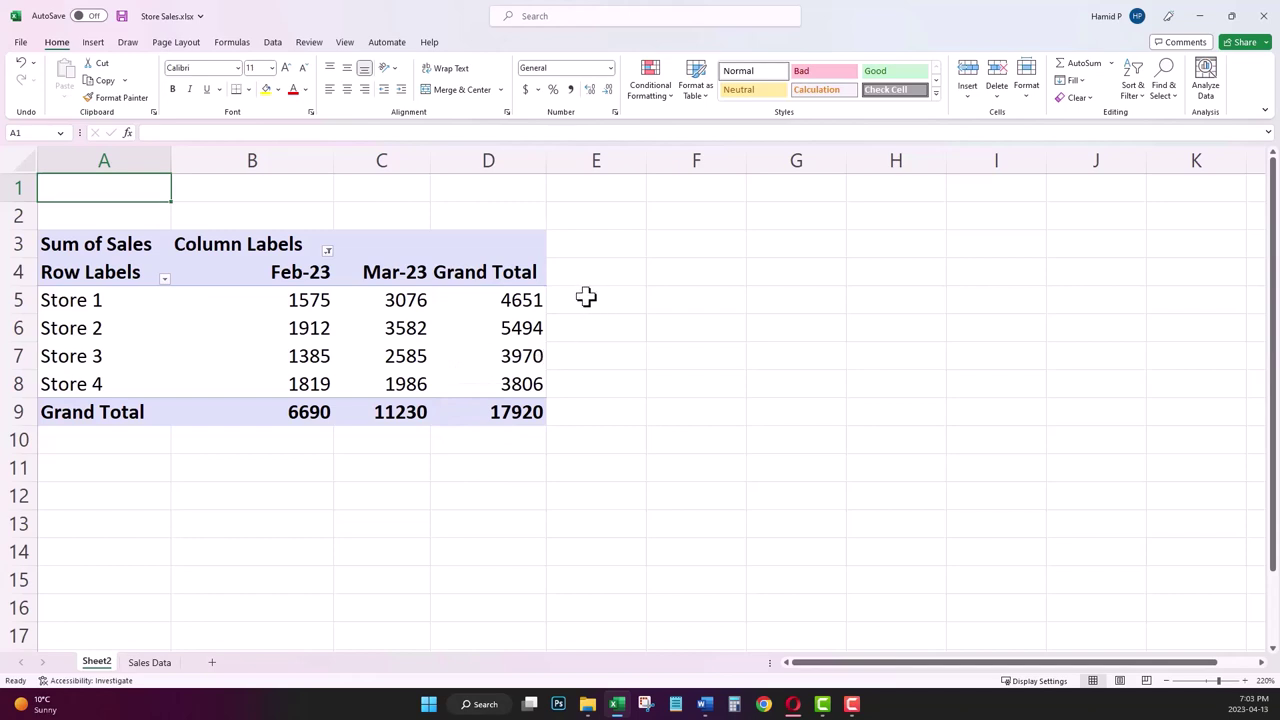
left_click(312, 300)
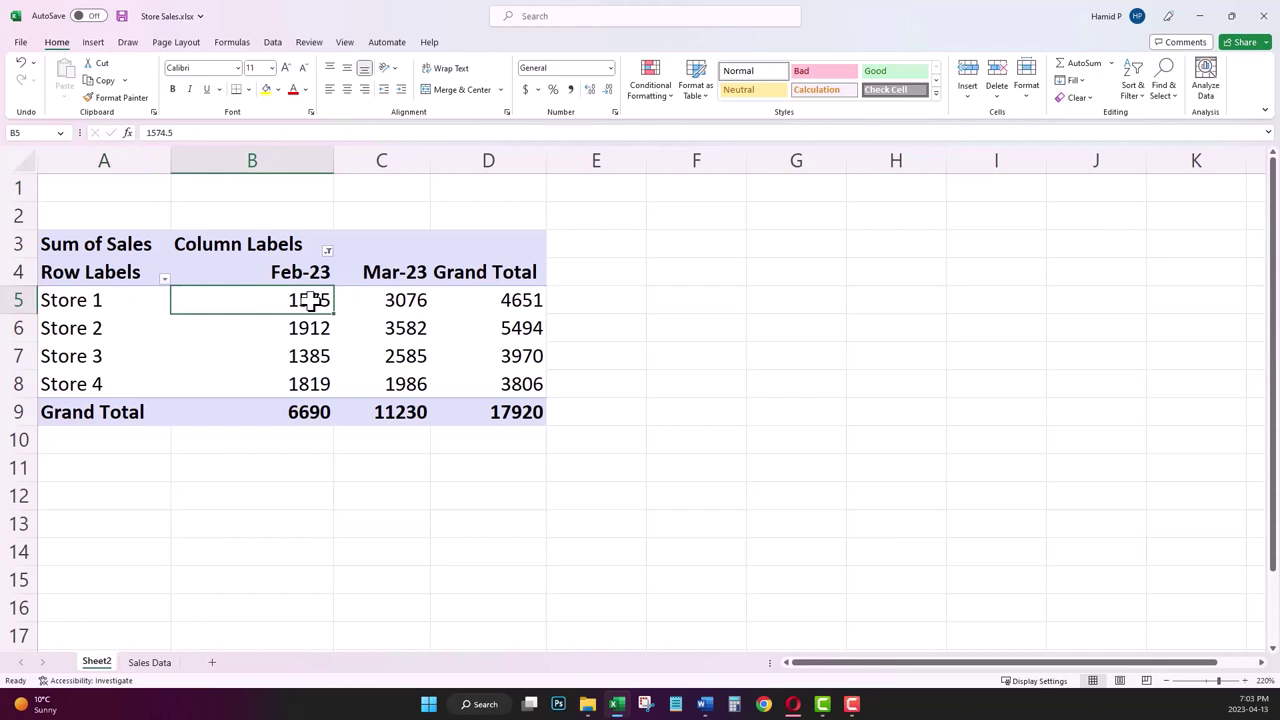
left_click(371, 299)
left_click(568, 300)
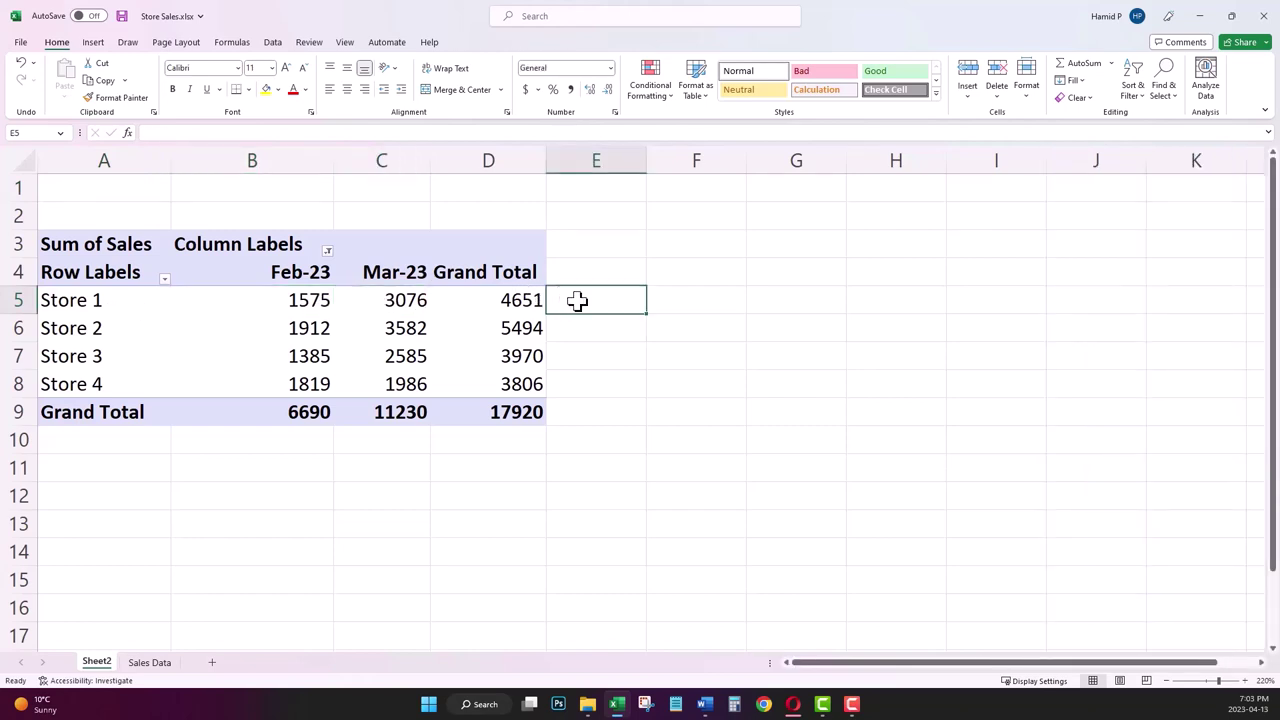
Step: Enter Store 1's Mar-minus-Feb over Feb change formula in E5, returning 0.953642
type("=(")
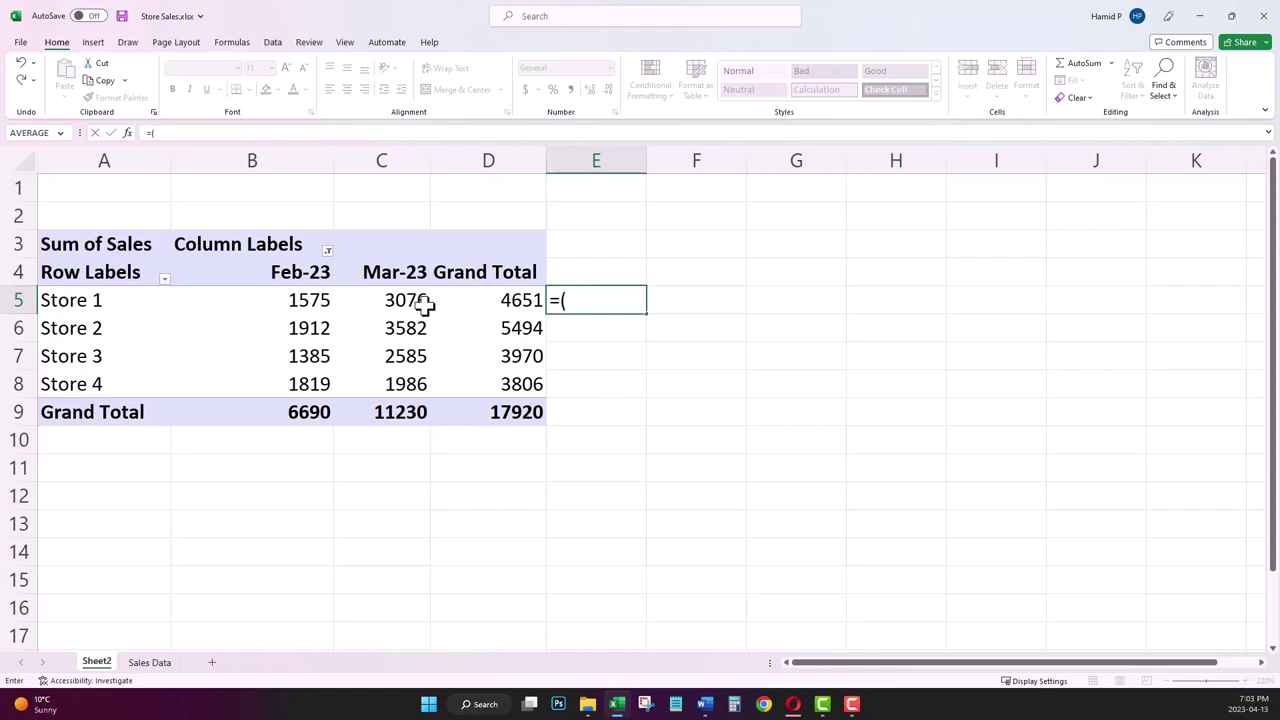
left_click(420, 302)
type("-")
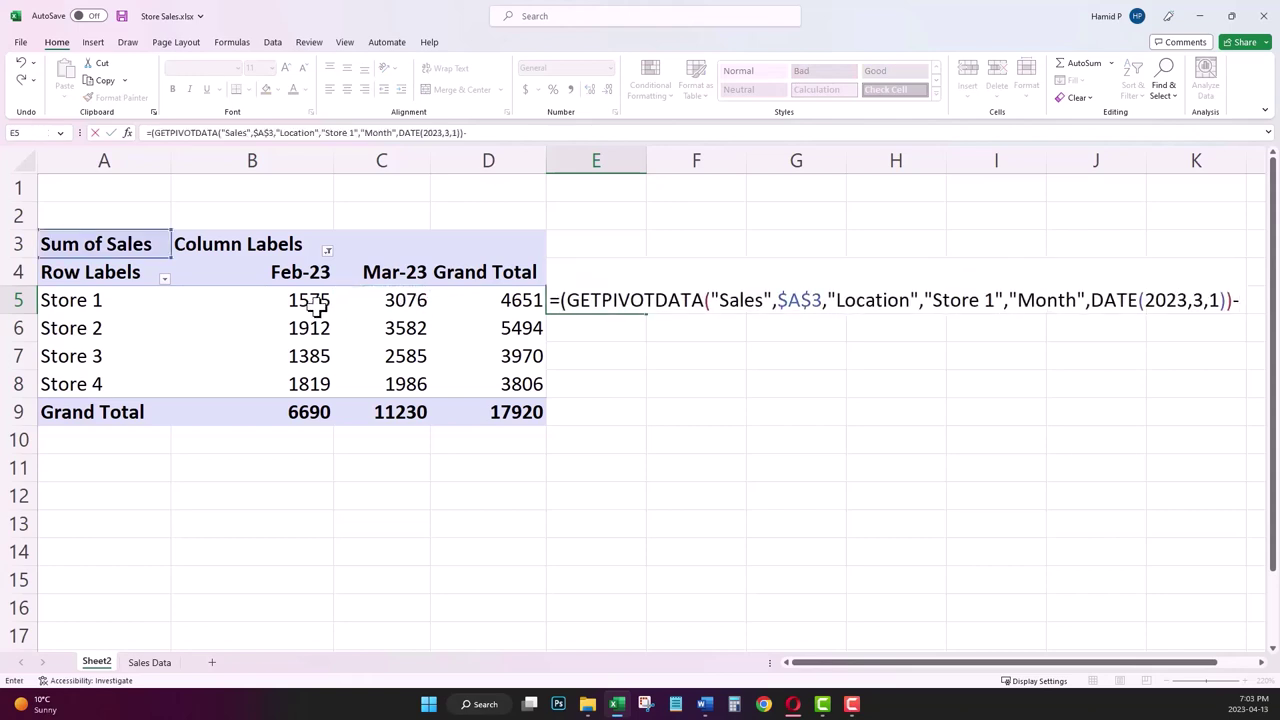
left_click(315, 303)
type(")/")
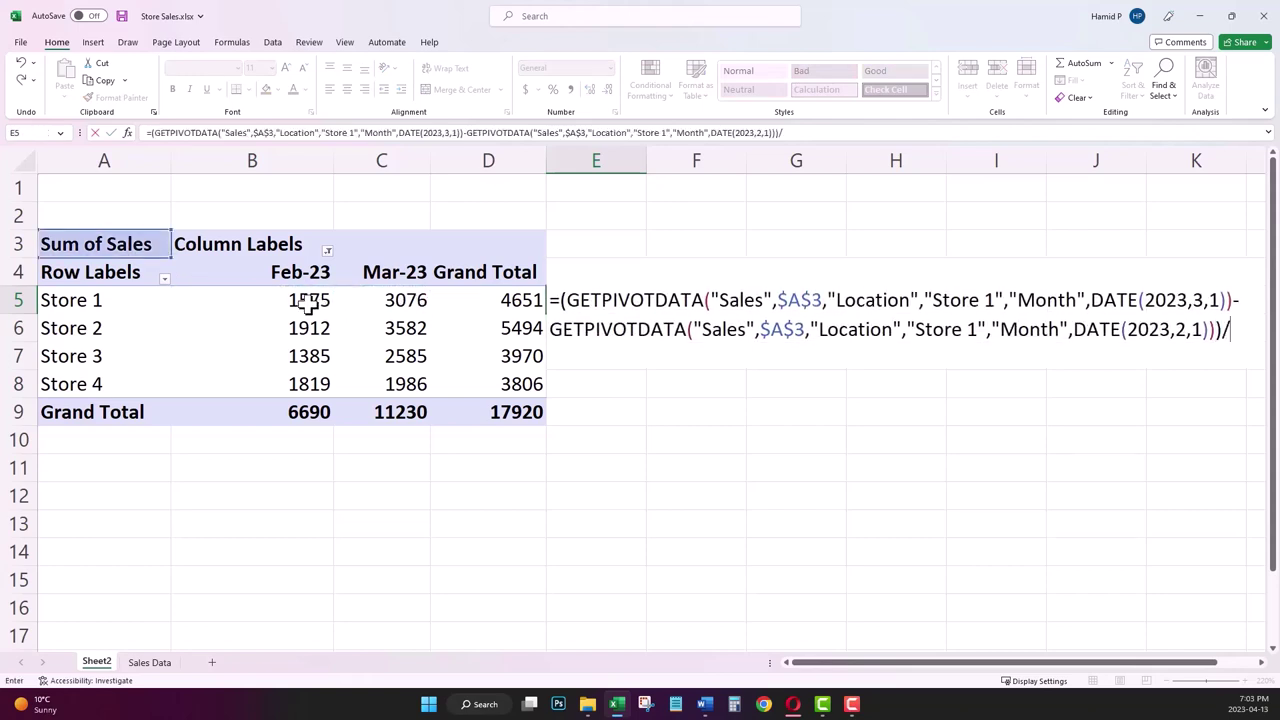
left_click(309, 301)
key("Return")
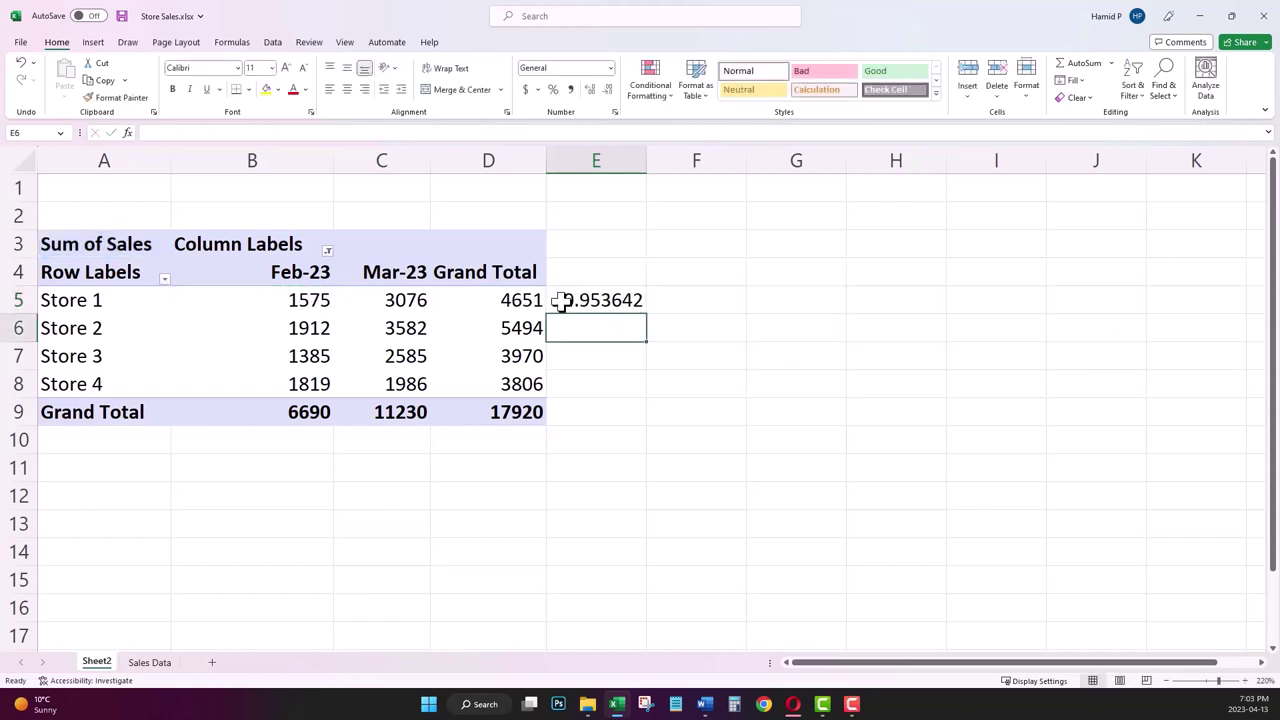
left_click(587, 306)
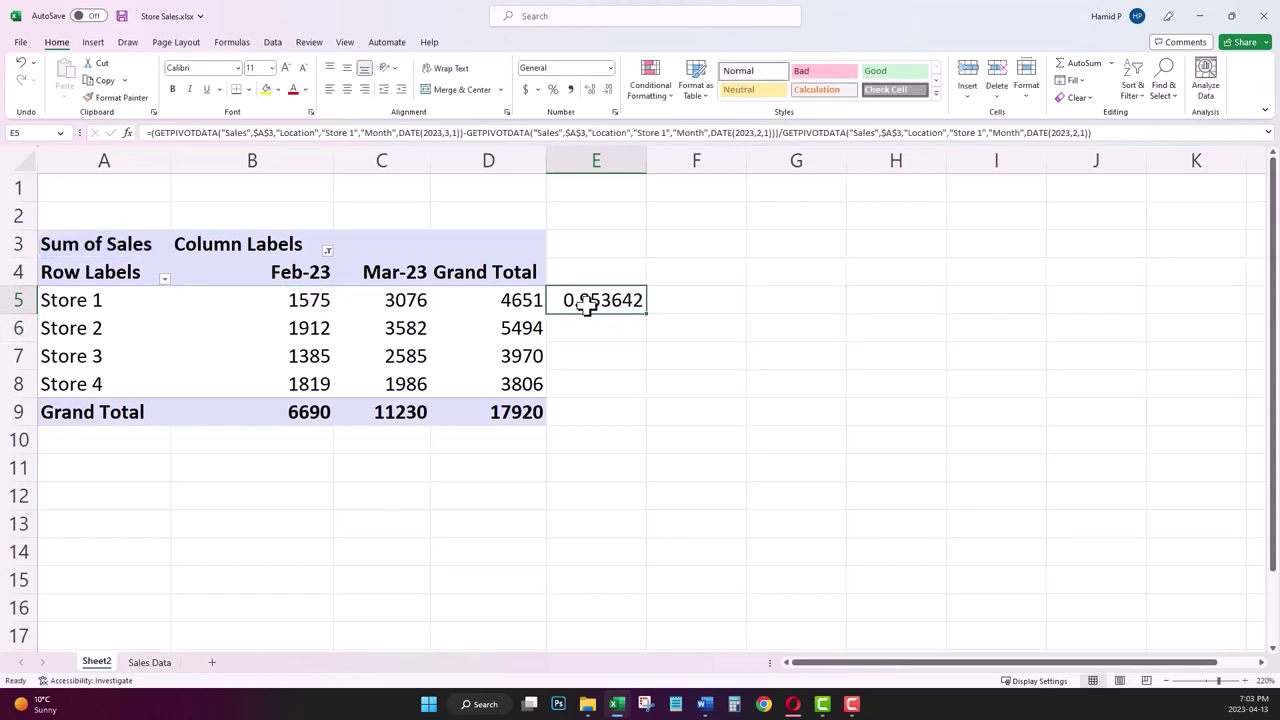
left_click(592, 160)
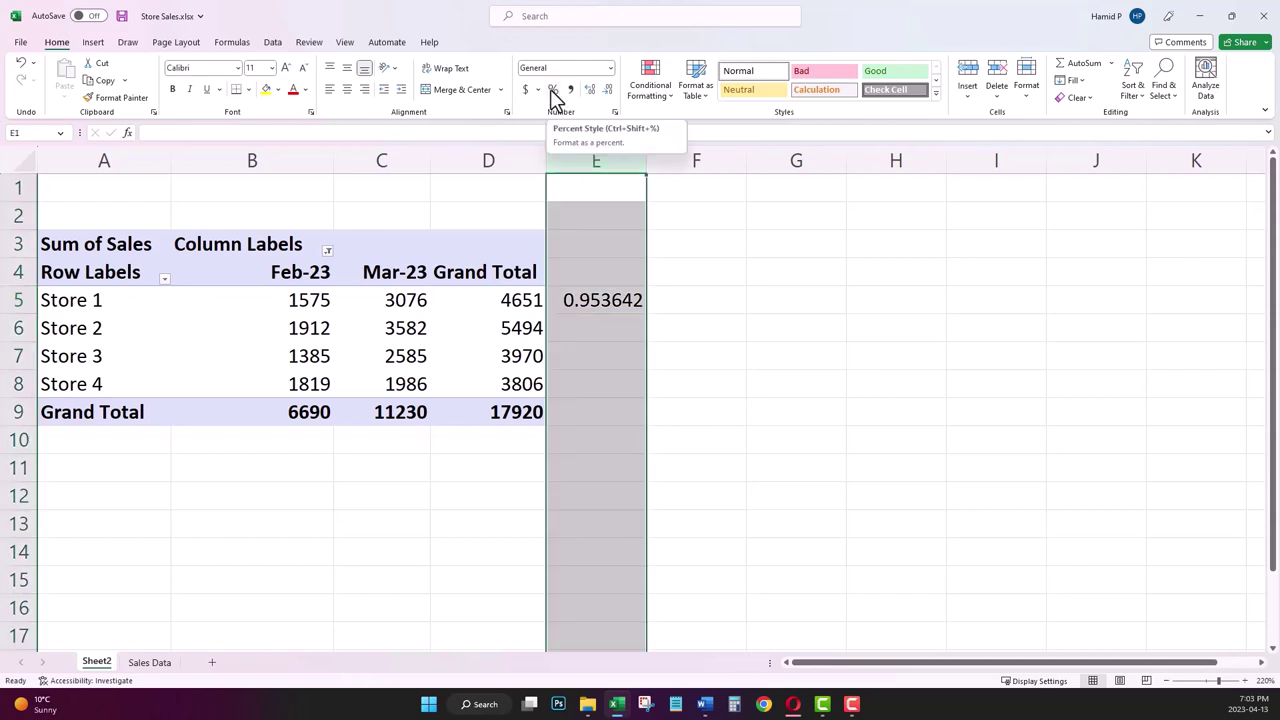
Step: Apply Percent Style to column E so E5 reads 95%, then edit E5's GETPIVOTDATA formula
left_click(553, 91)
double_click(594, 299)
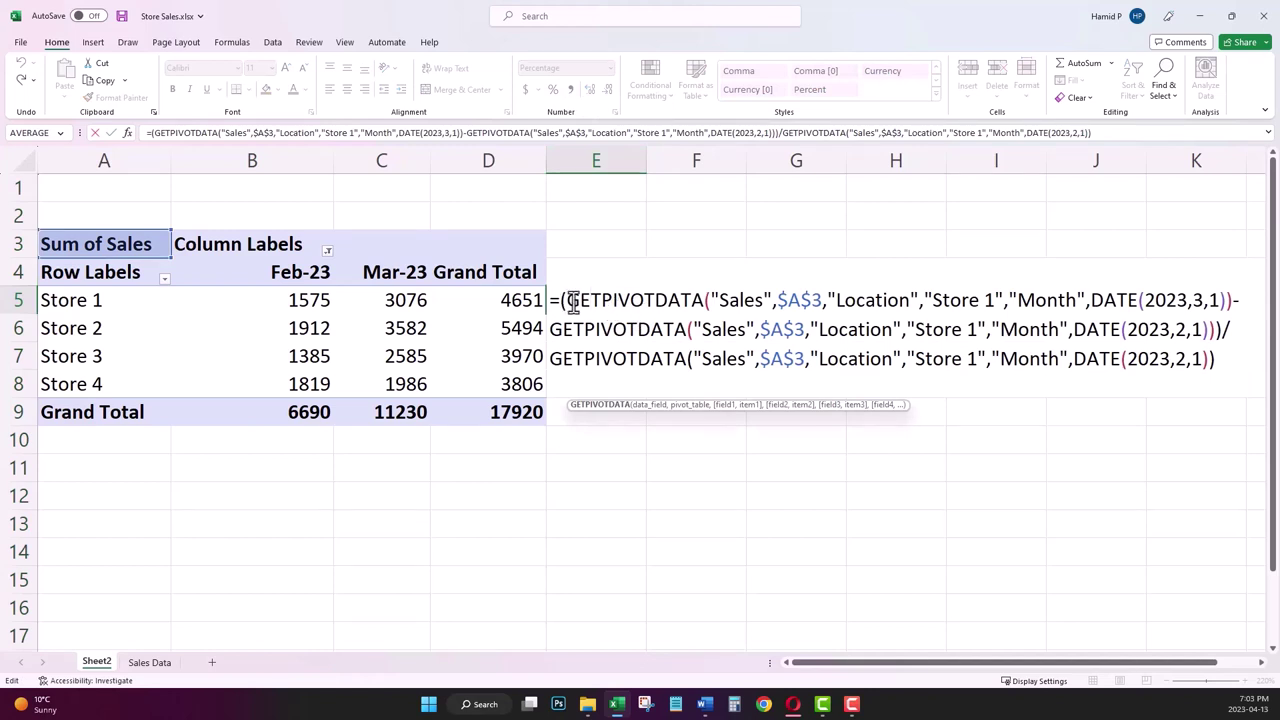
left_click_drag(571, 300, 705, 300)
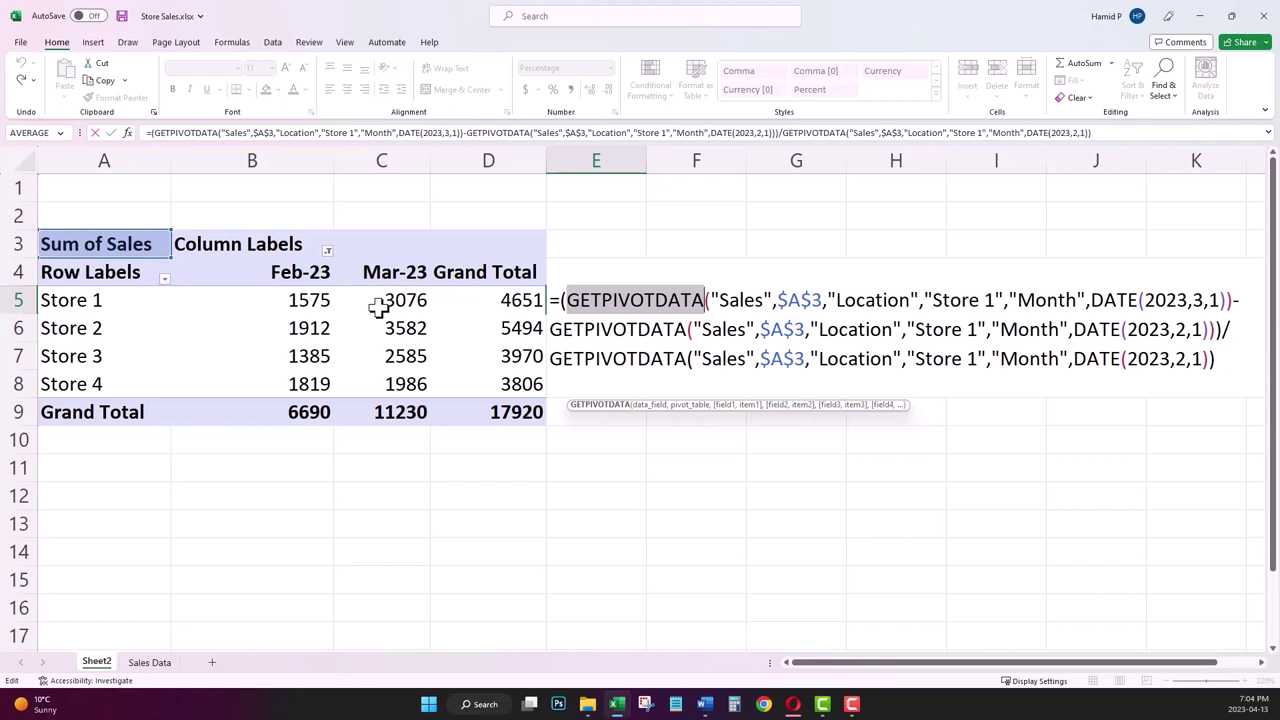
left_click(595, 455)
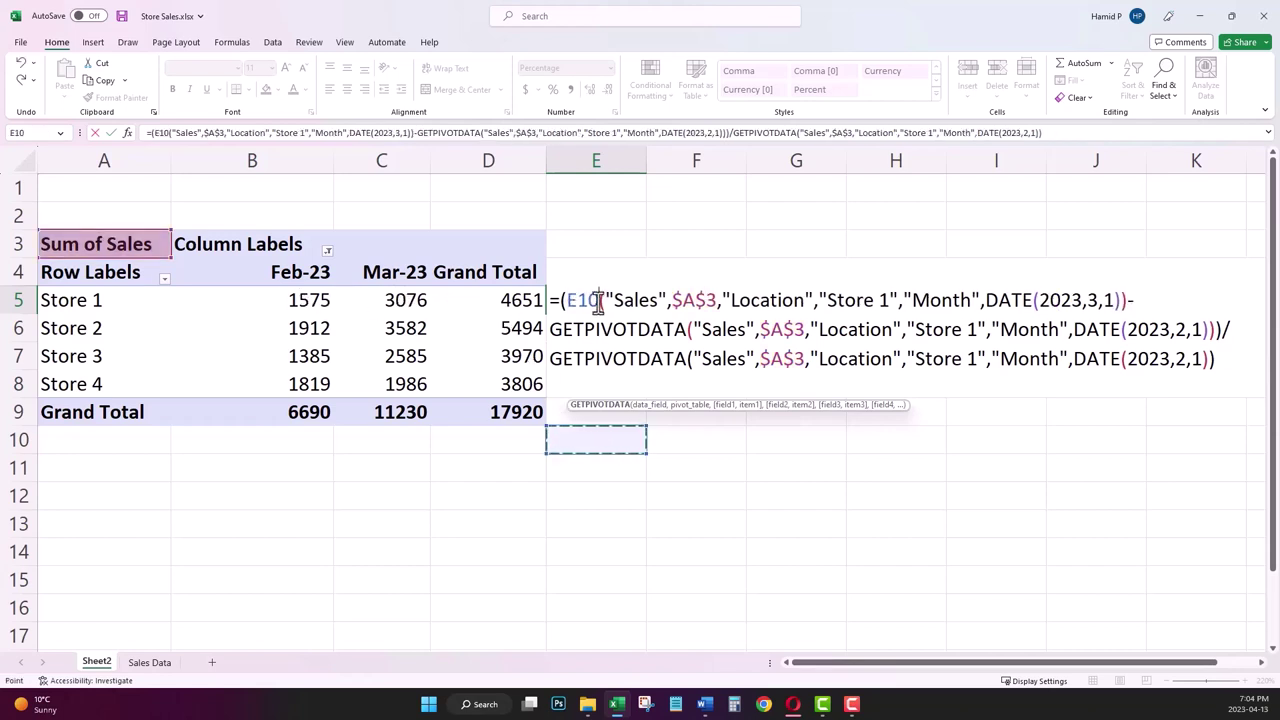
Step: Fill E5's formula down to E8 and inspect E6, with every store showing 95%
key("Escape")
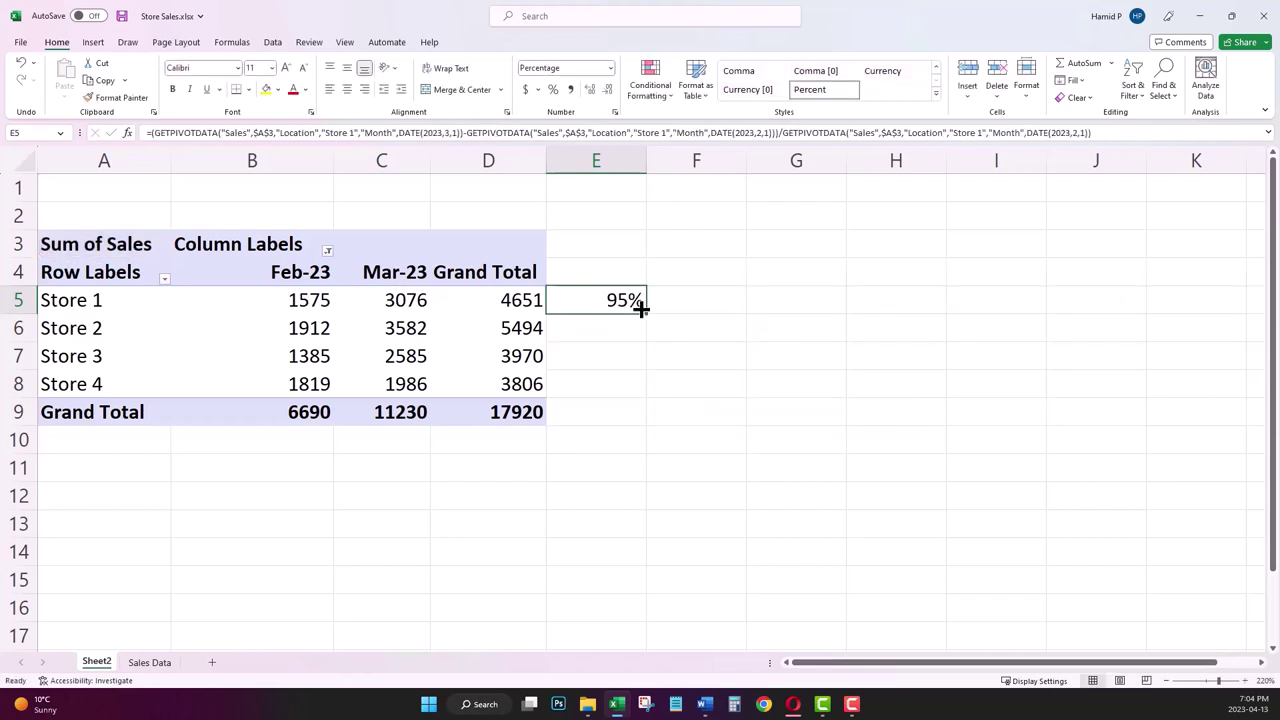
left_click_drag(646, 313, 646, 313)
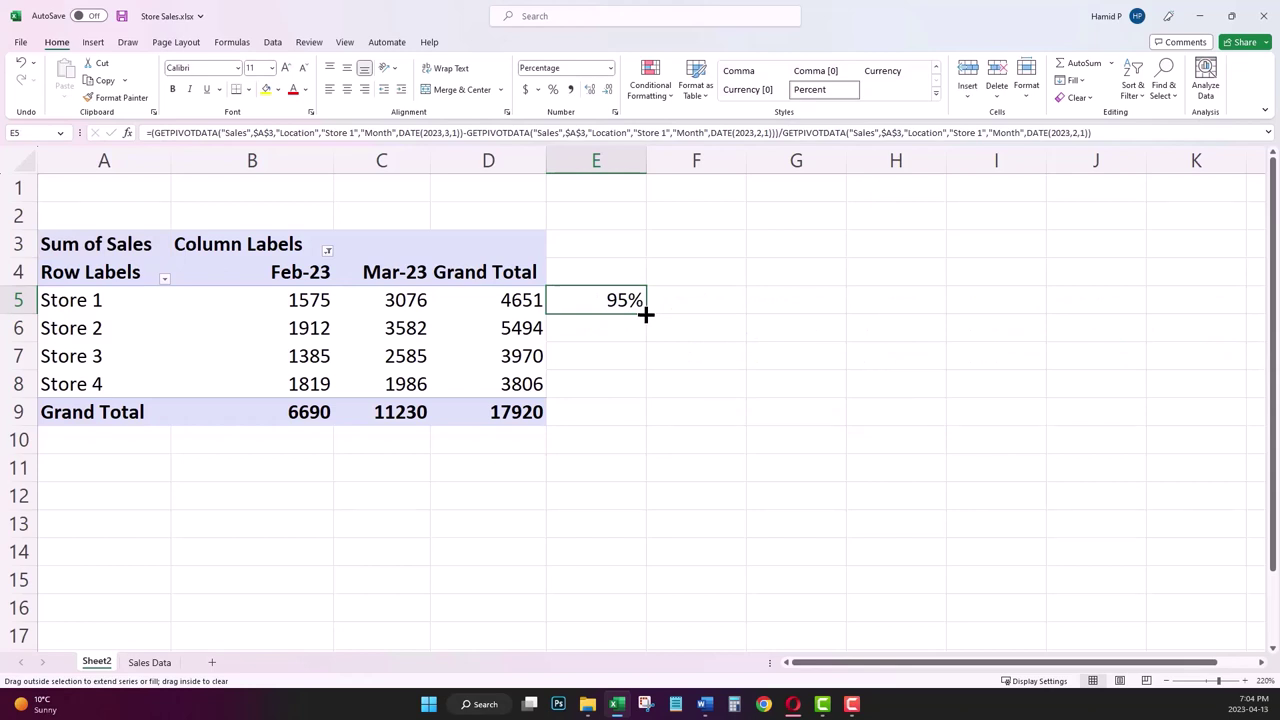
left_click_drag(646, 313, 646, 396)
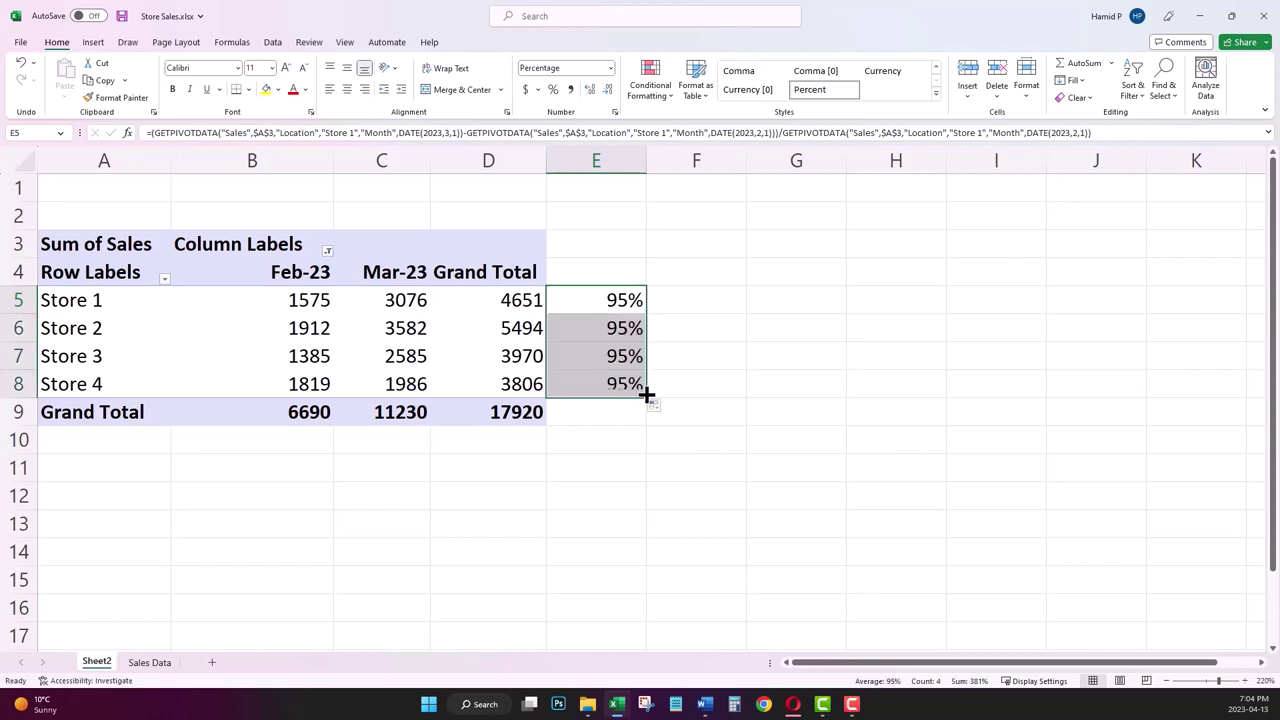
double_click(624, 328)
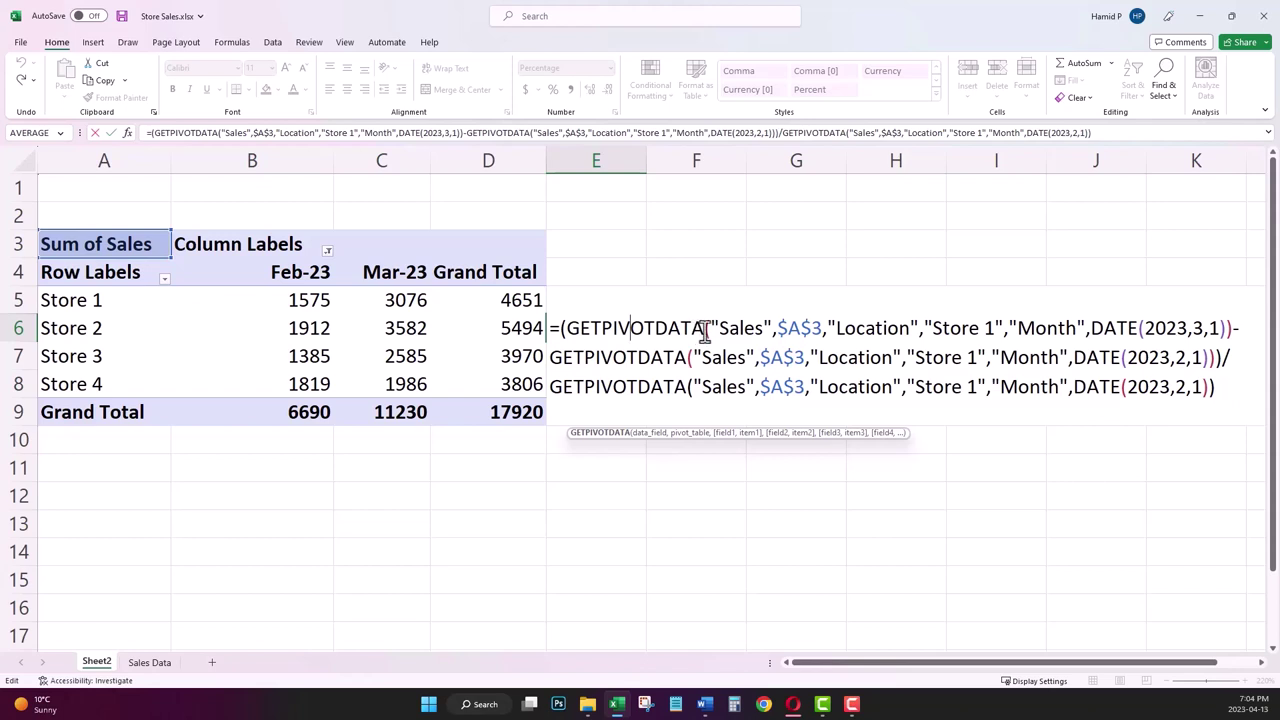
key("Escape")
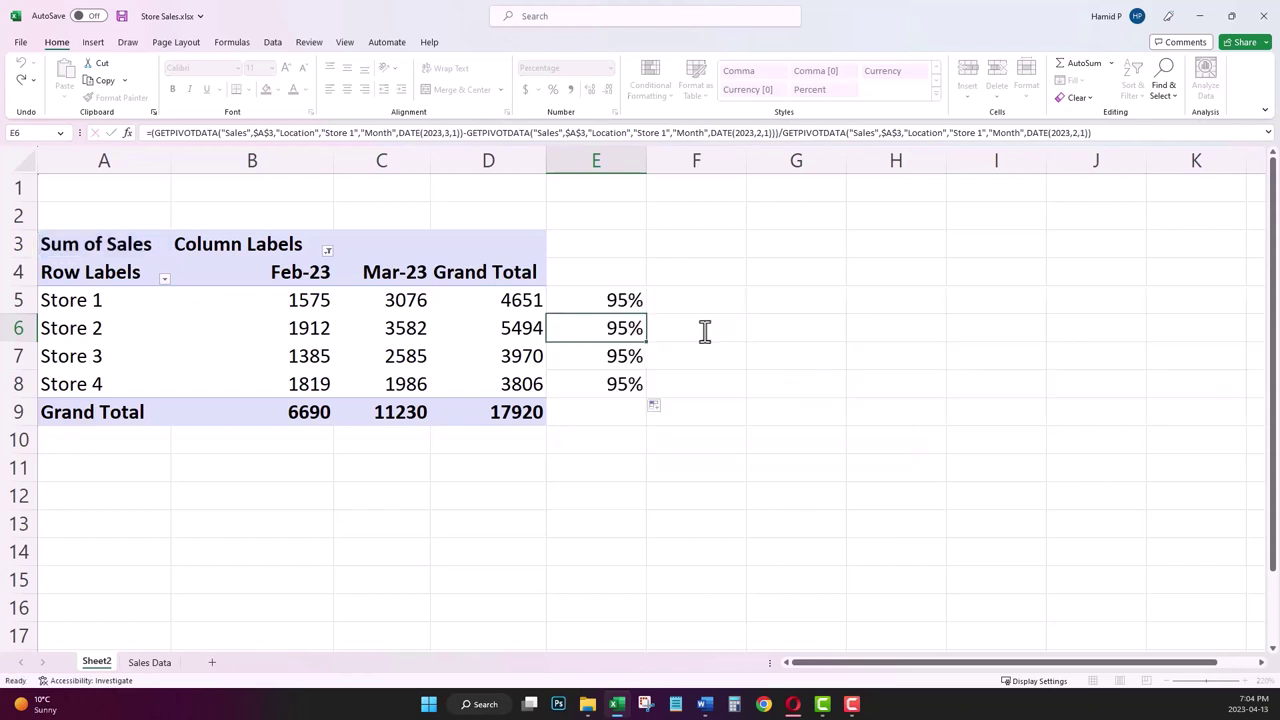
left_click(618, 302)
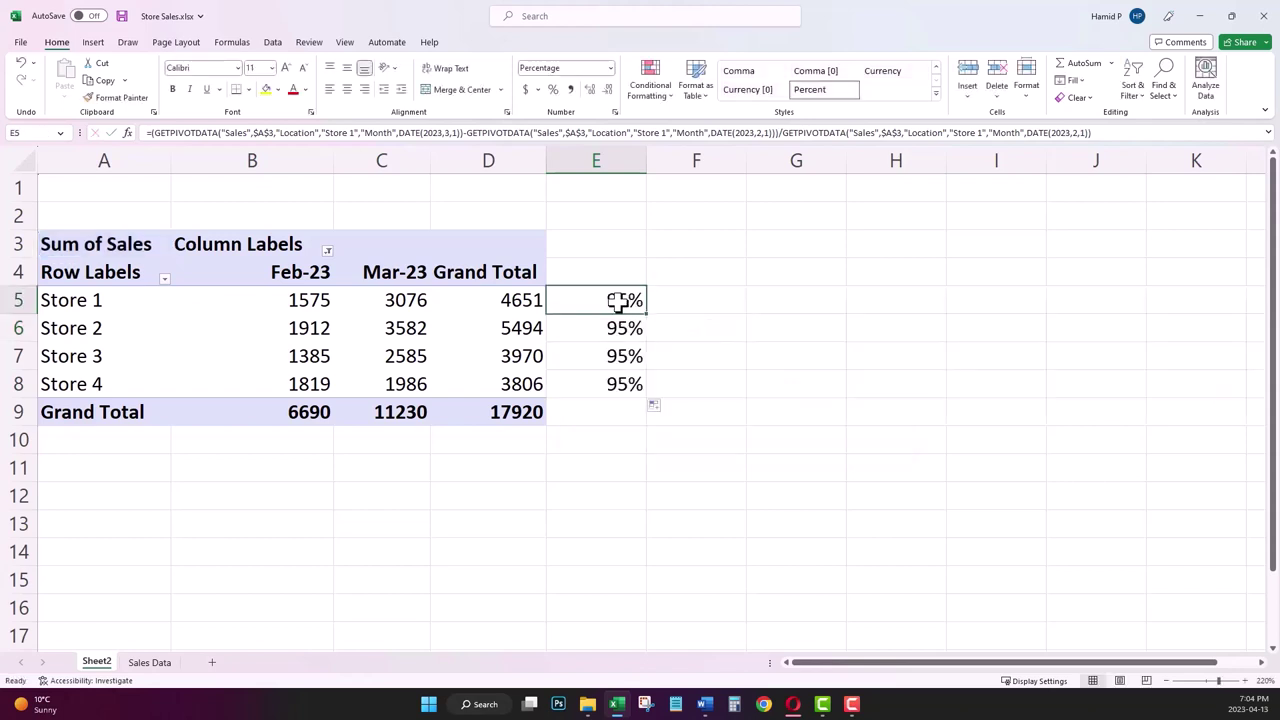
left_click_drag(618, 302, 604, 388)
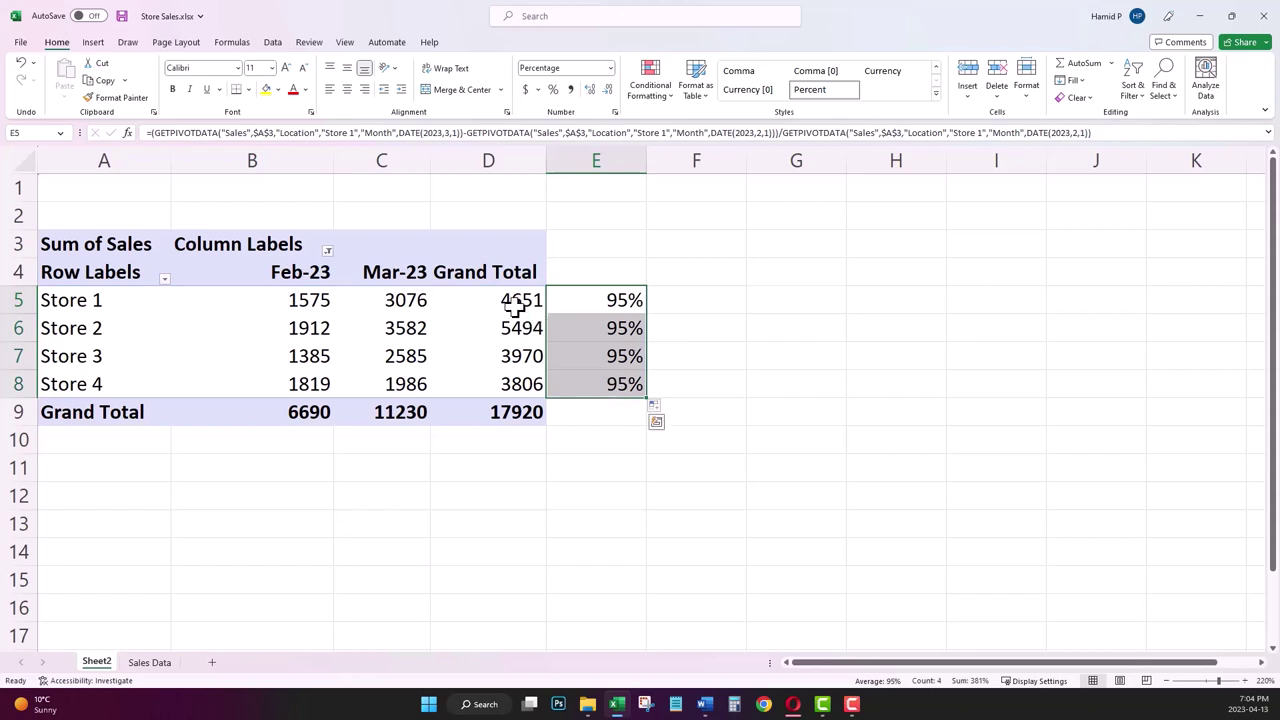
left_click(310, 303)
left_click_drag(310, 303, 391, 386)
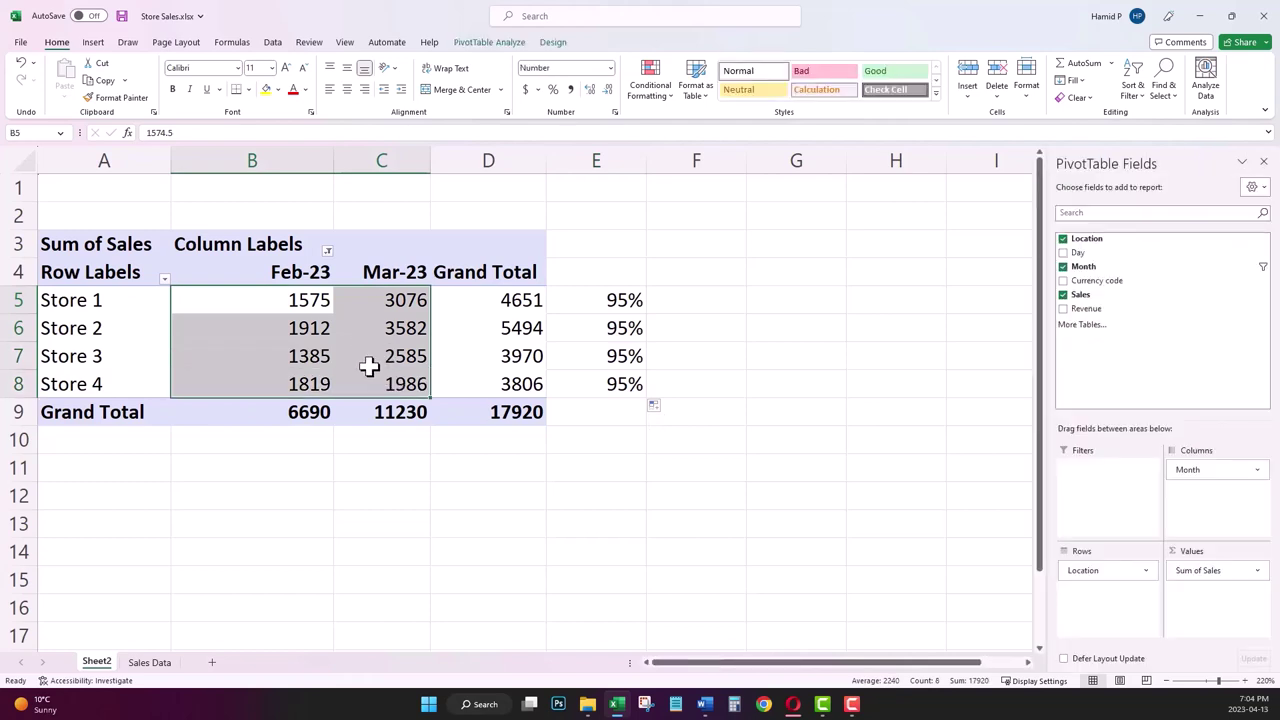
left_click_drag(306, 303, 300, 271)
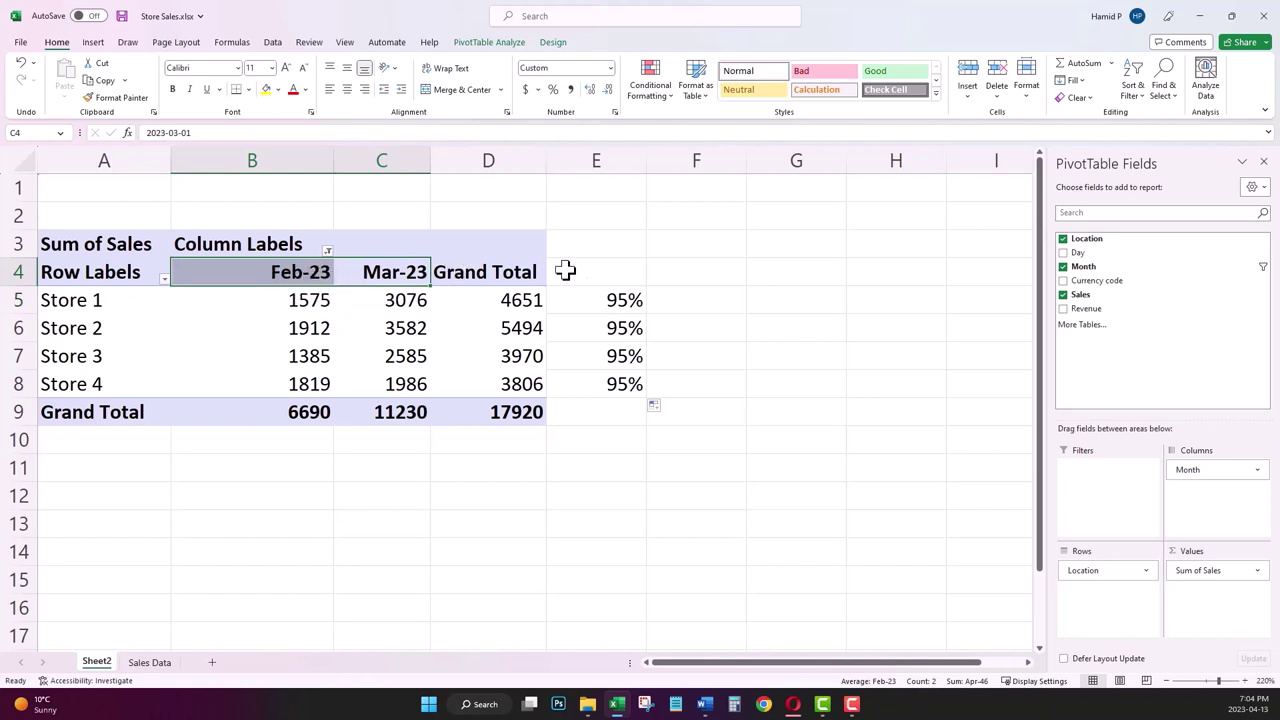
left_click_drag(600, 296, 609, 383)
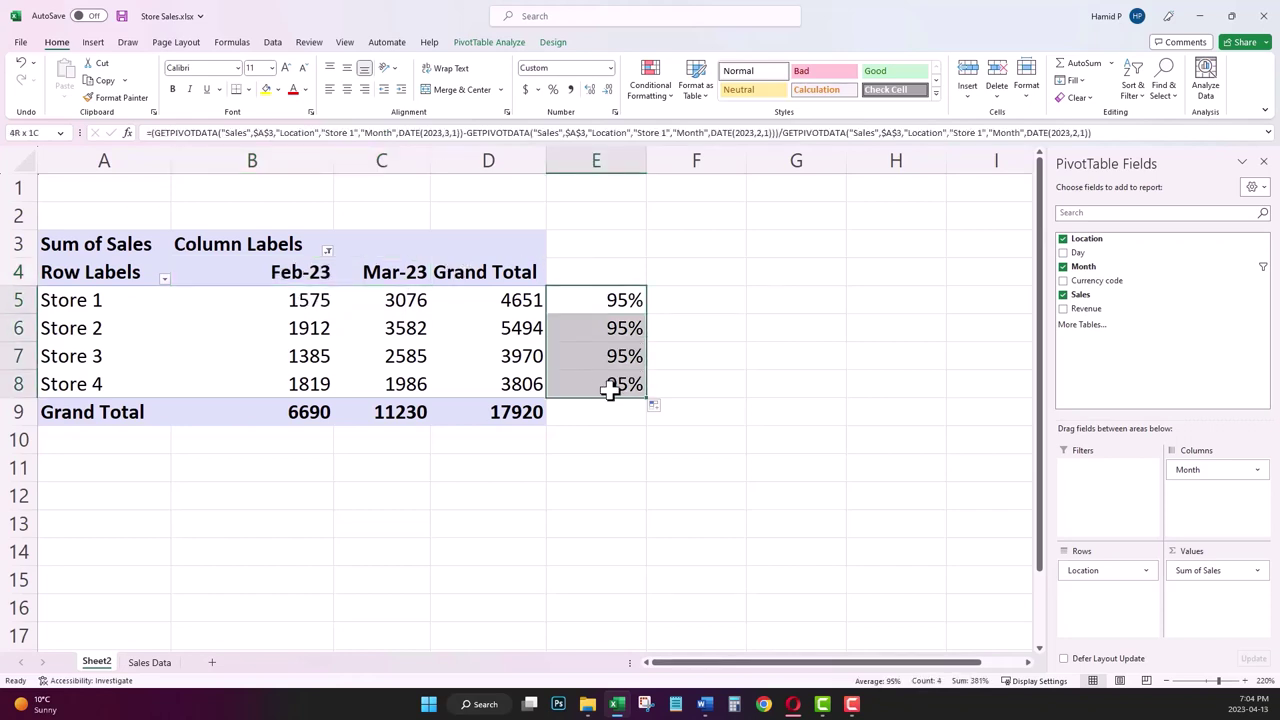
Step: Delete the four 95% results and select the Feb-23 and Mar-23 header cells
key("Delete")
left_click(594, 272)
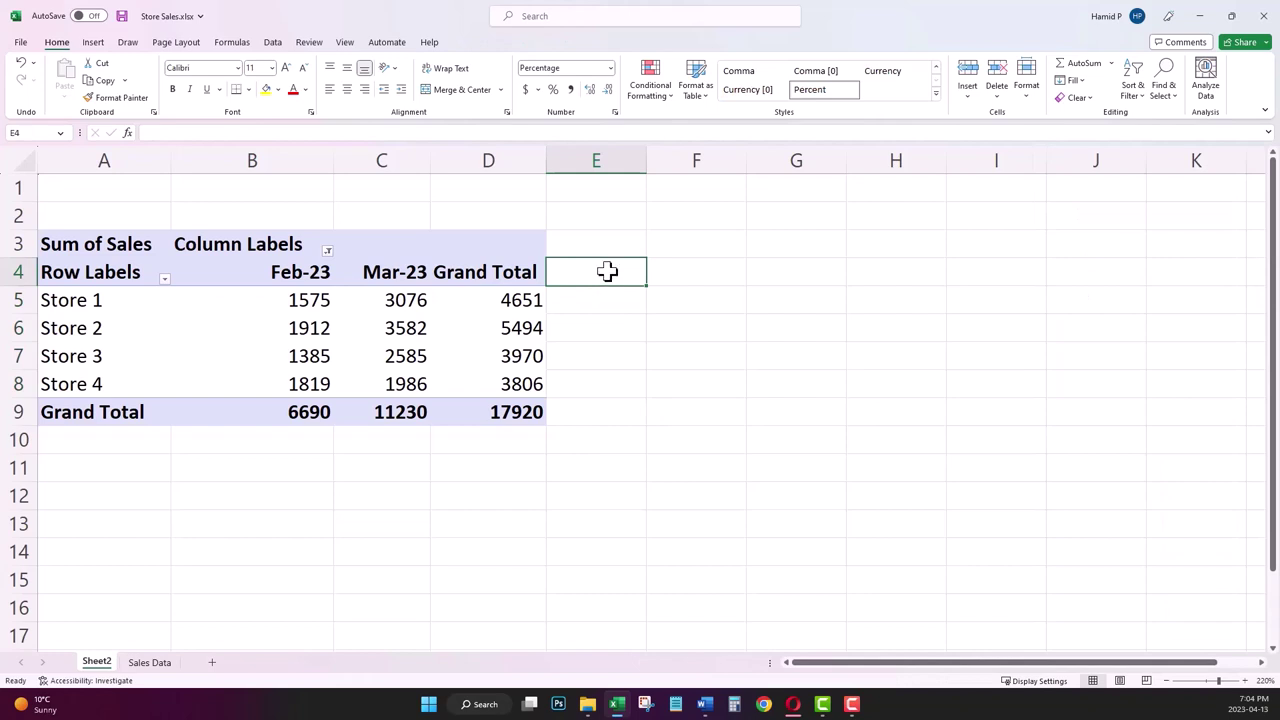
left_click(37, 279)
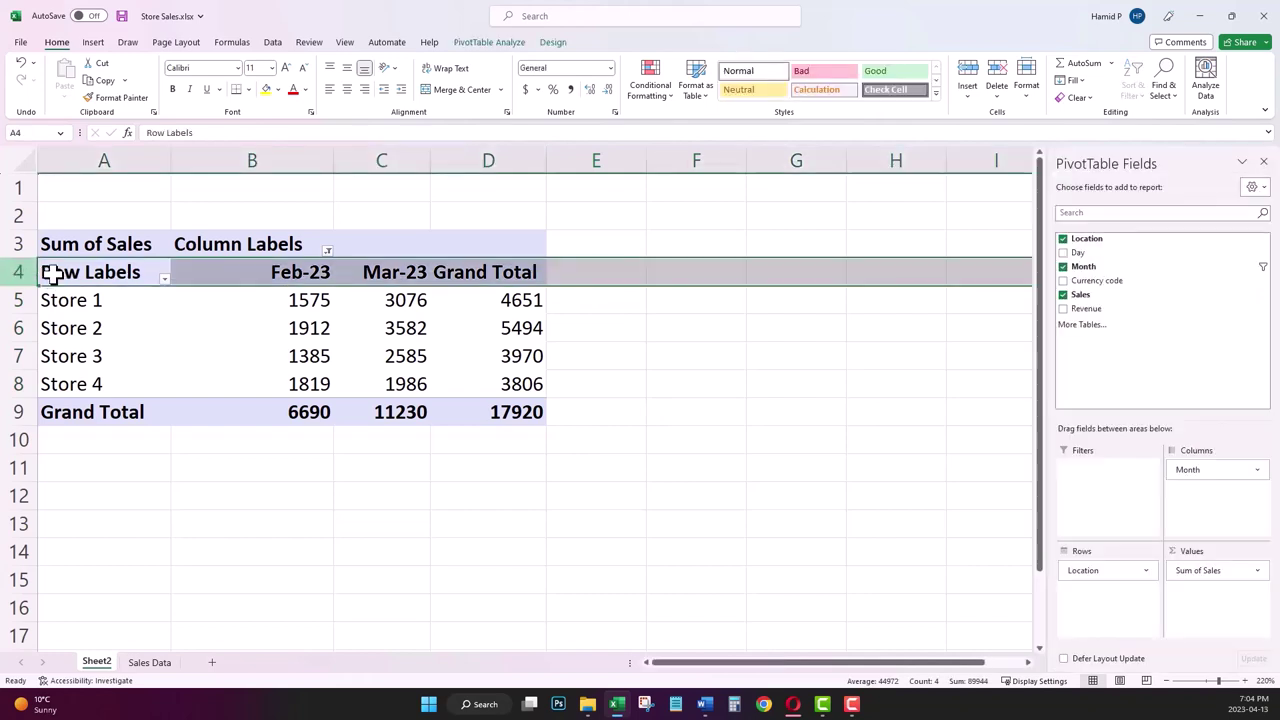
left_click_drag(271, 272, 412, 272)
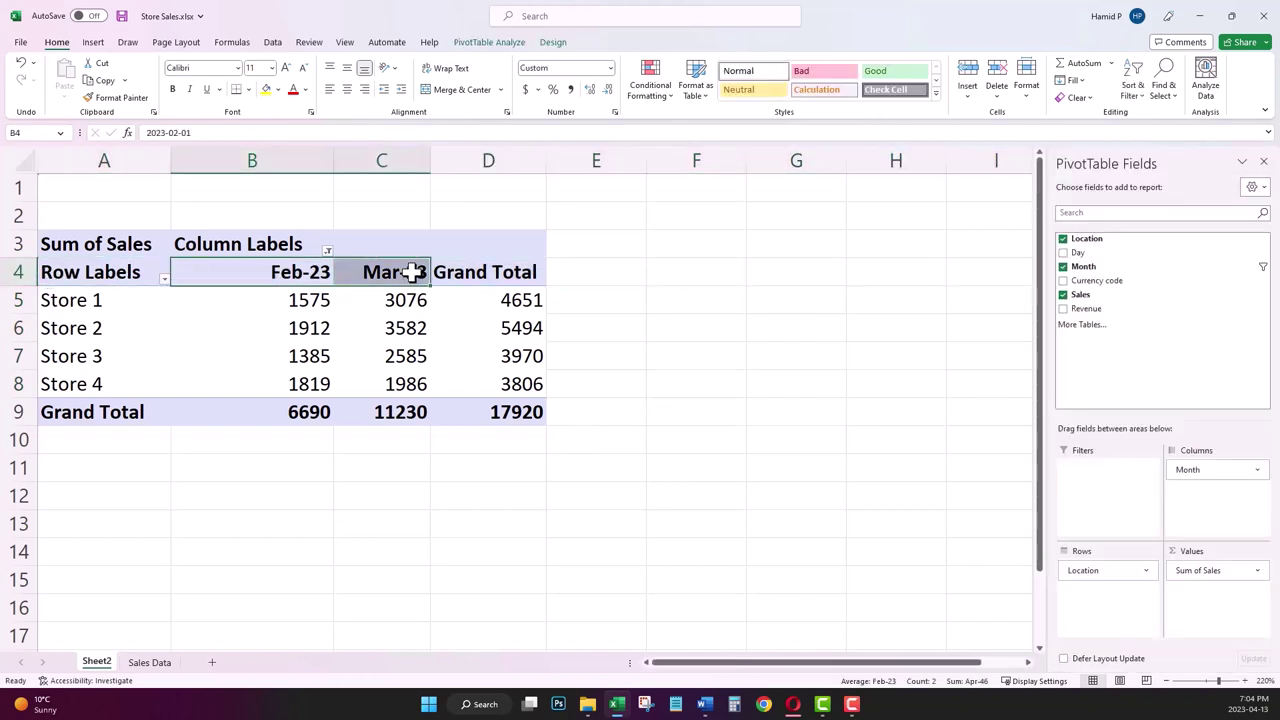
Step: Enter the formula =(C4-B4)/B4 in cell E4
left_click(584, 272)
type("=(")
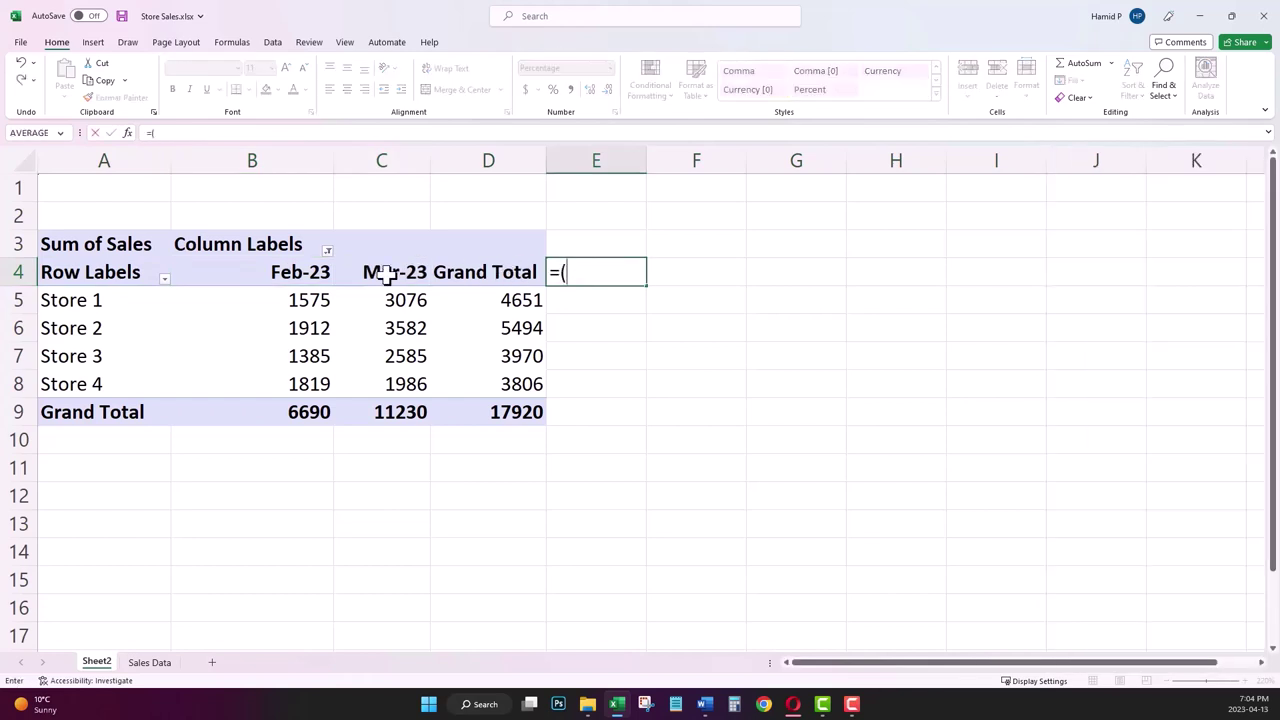
left_click(391, 275)
type("-")
left_click(296, 275)
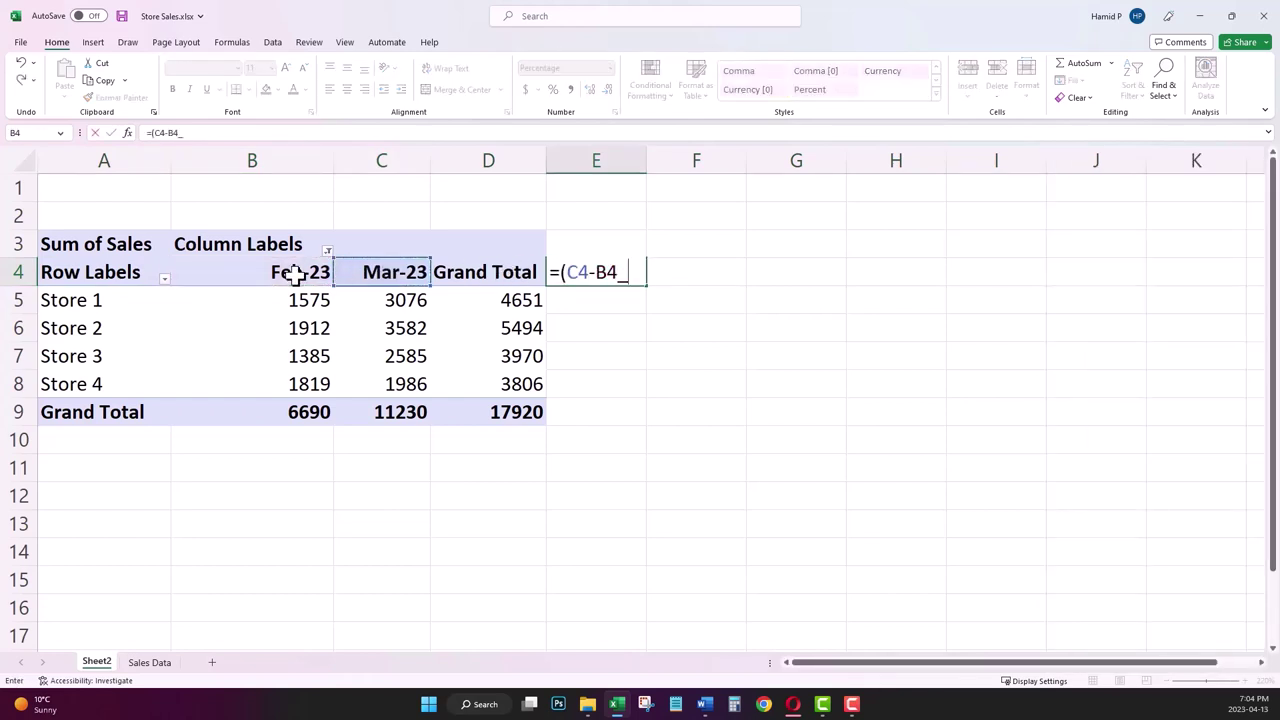
type(")/")
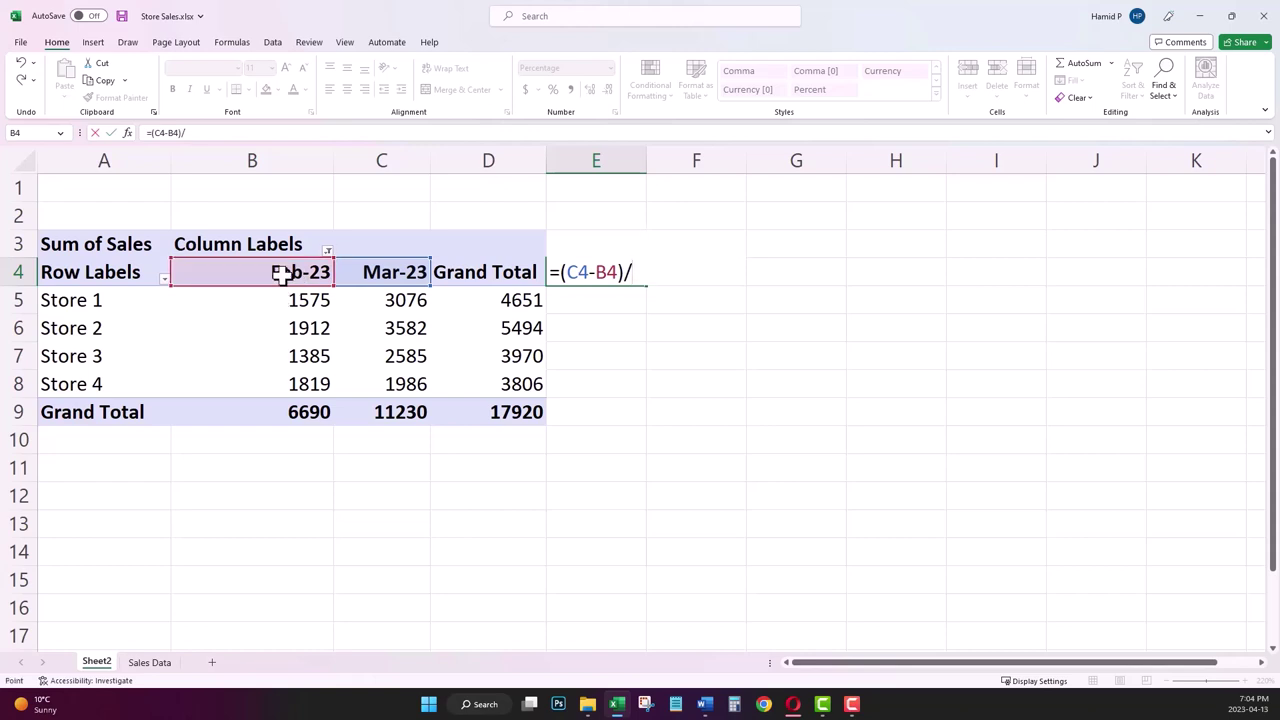
left_click(298, 275)
key("Return")
Step: Fill E4's formula down to E9, giving 95%, 87%, 87%, 9% and 68%
left_click(634, 277)
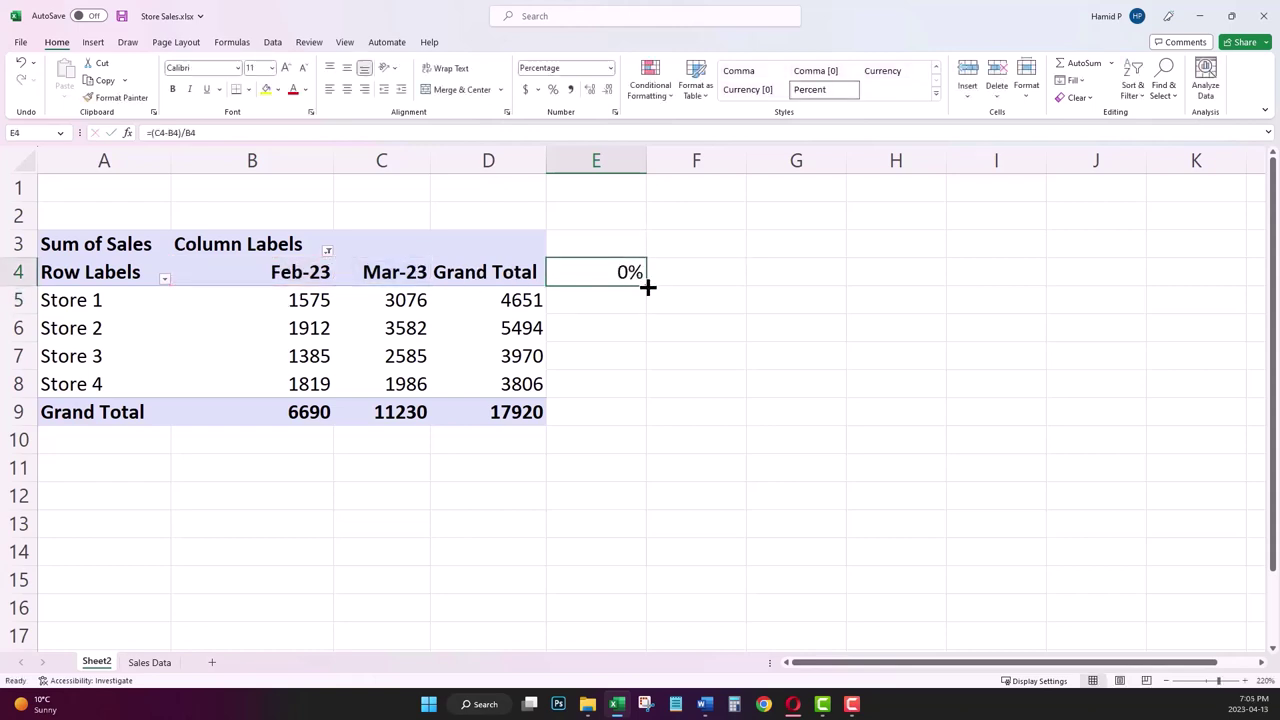
left_click_drag(648, 287, 646, 417)
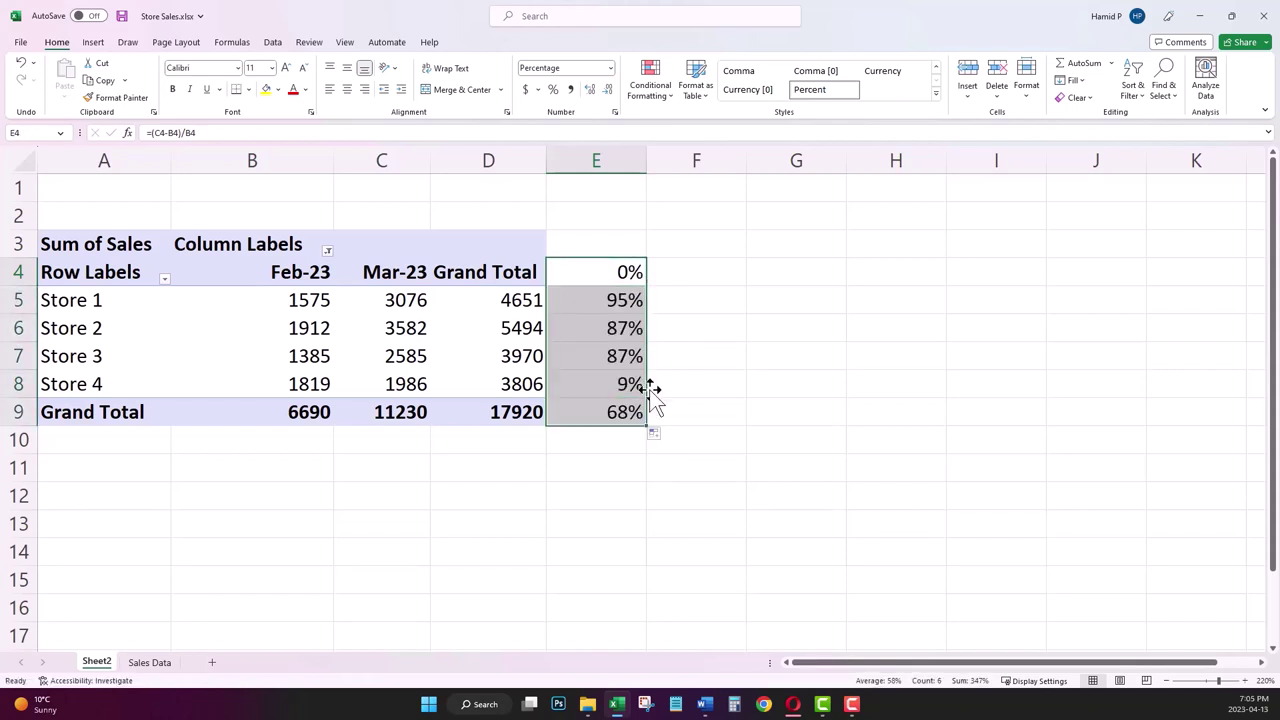
left_click(624, 306)
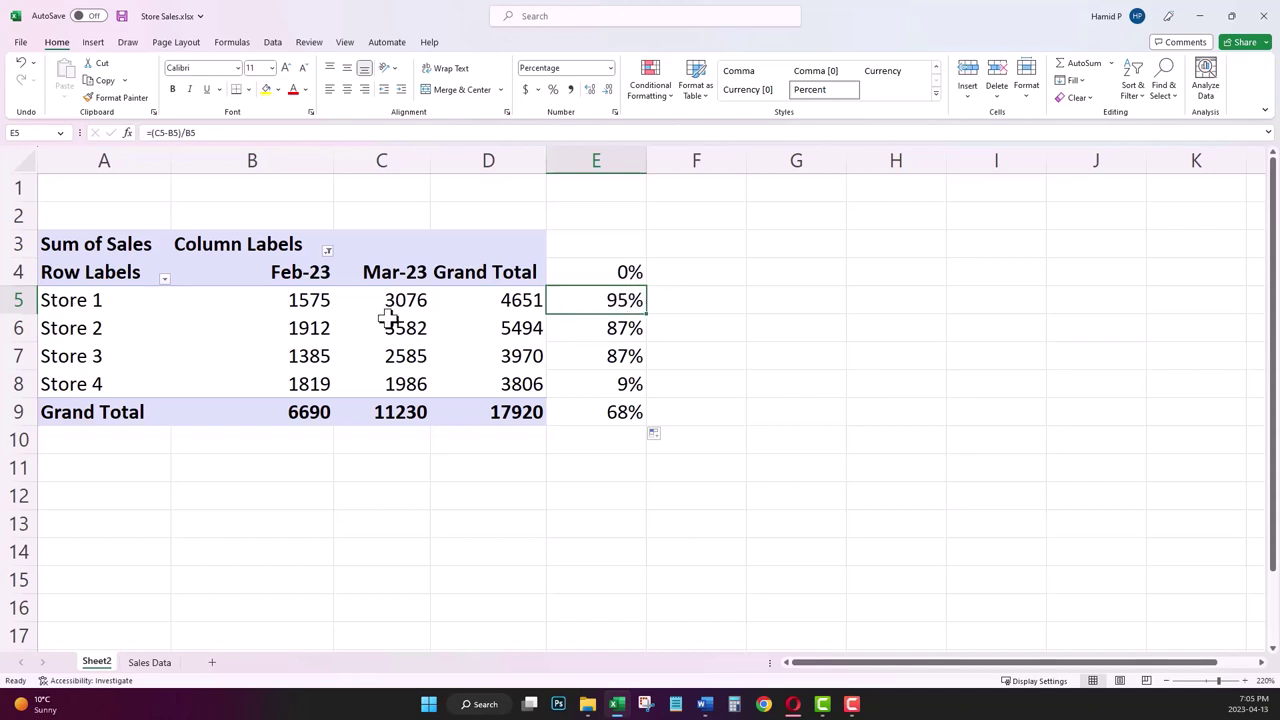
Step: Inspect Store 2's percentage formula in E6 without changing it
left_click(622, 330)
double_click(622, 330)
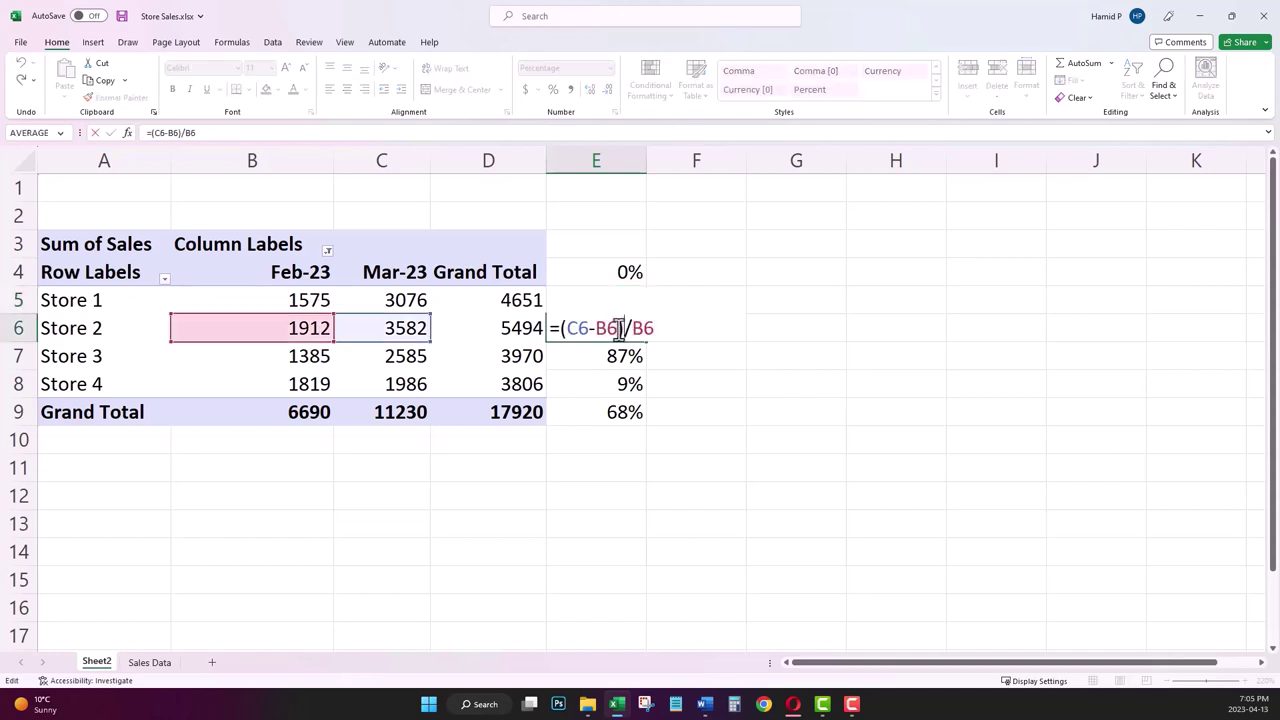
key("shift+Left")
key("shift+Left")
key("shift+Left")
key("shift+Left")
key("shift+Left")
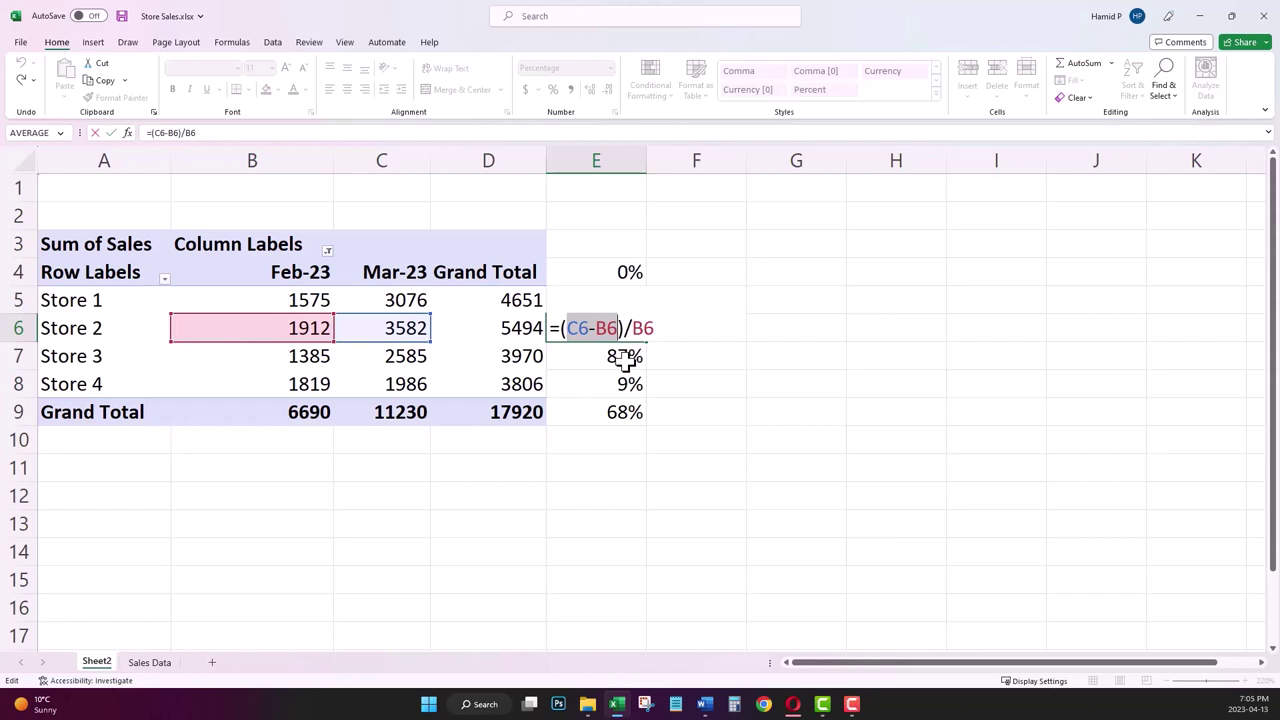
left_click(625, 360)
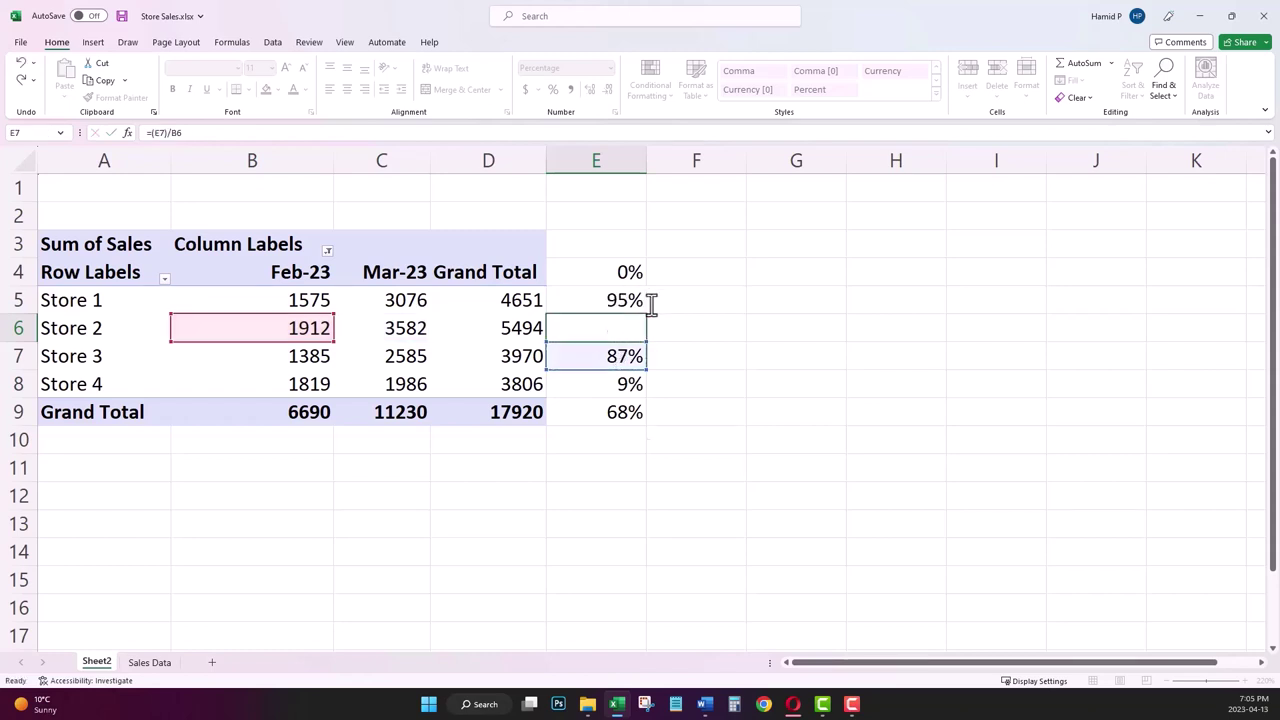
key("Escape")
Step: Delete all the percentage formulas in E4:E9
left_click(629, 274)
left_click_drag(629, 274, 617, 405)
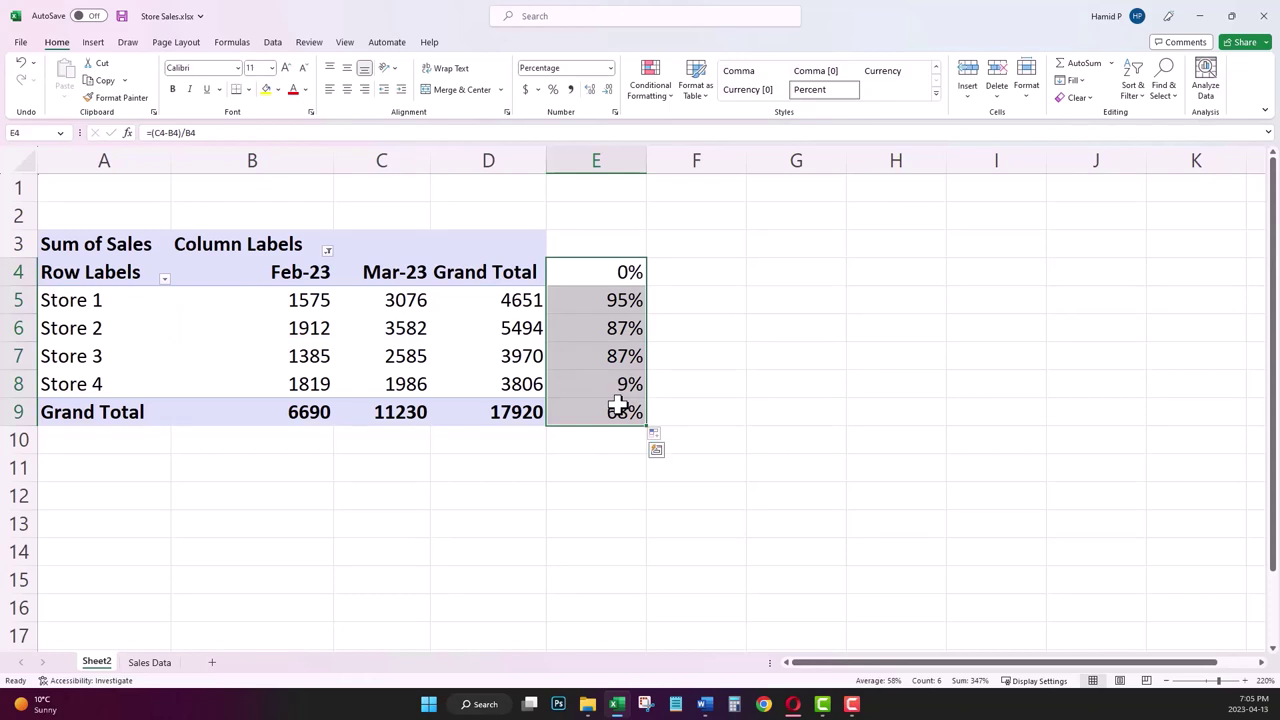
key("Delete")
left_click(621, 351)
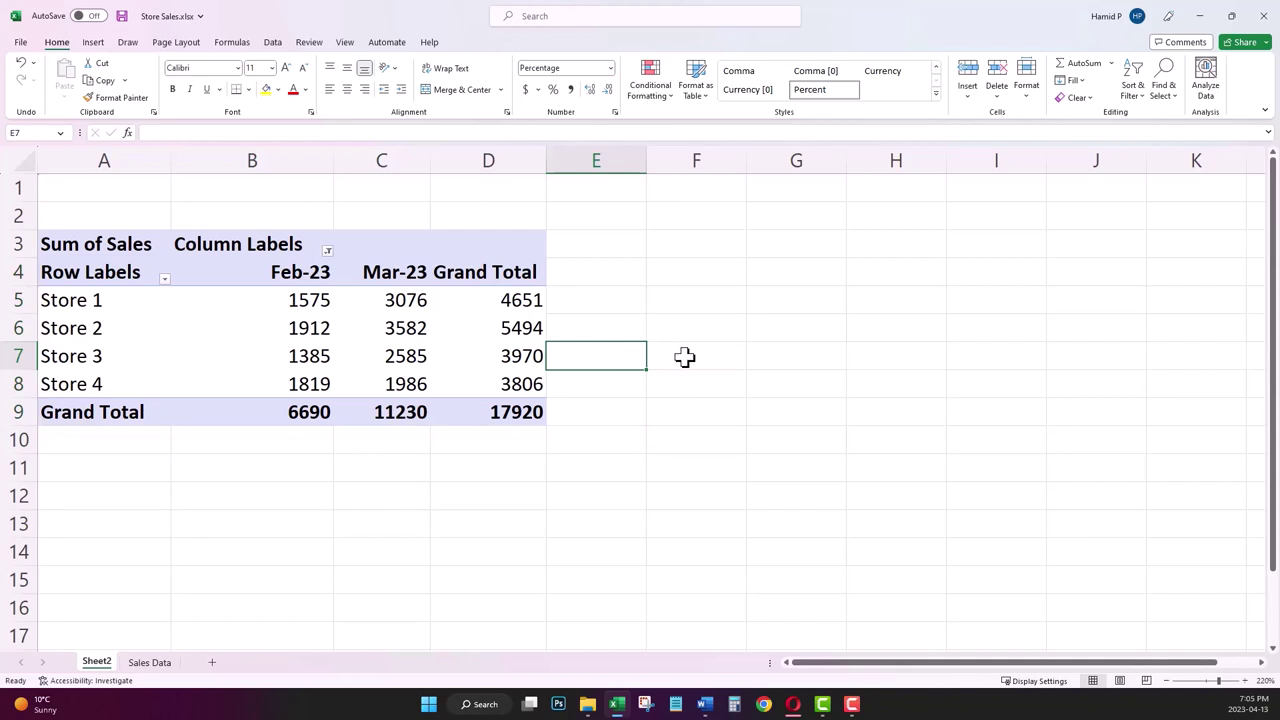
Step: Uncheck Generate GetPivotData under PivotTable Analyze > Options
left_click(623, 328)
left_click(530, 336)
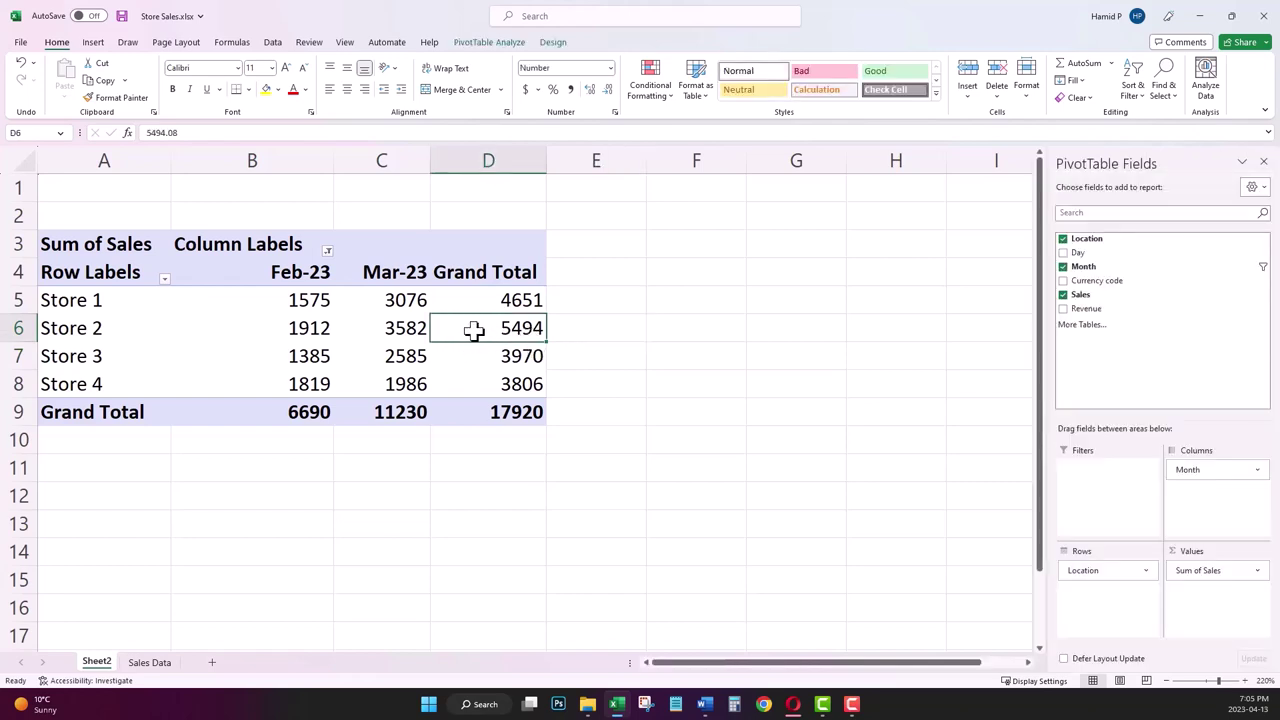
mouse_move(478, 328)
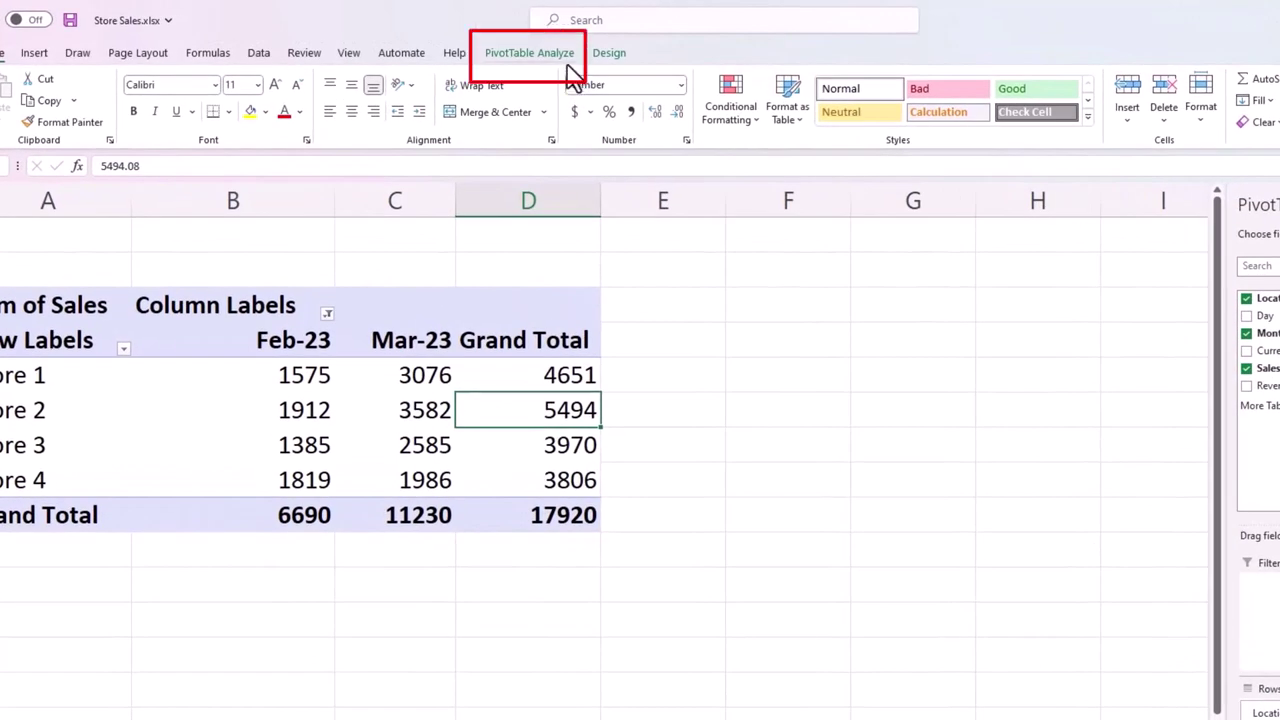
left_click(568, 62)
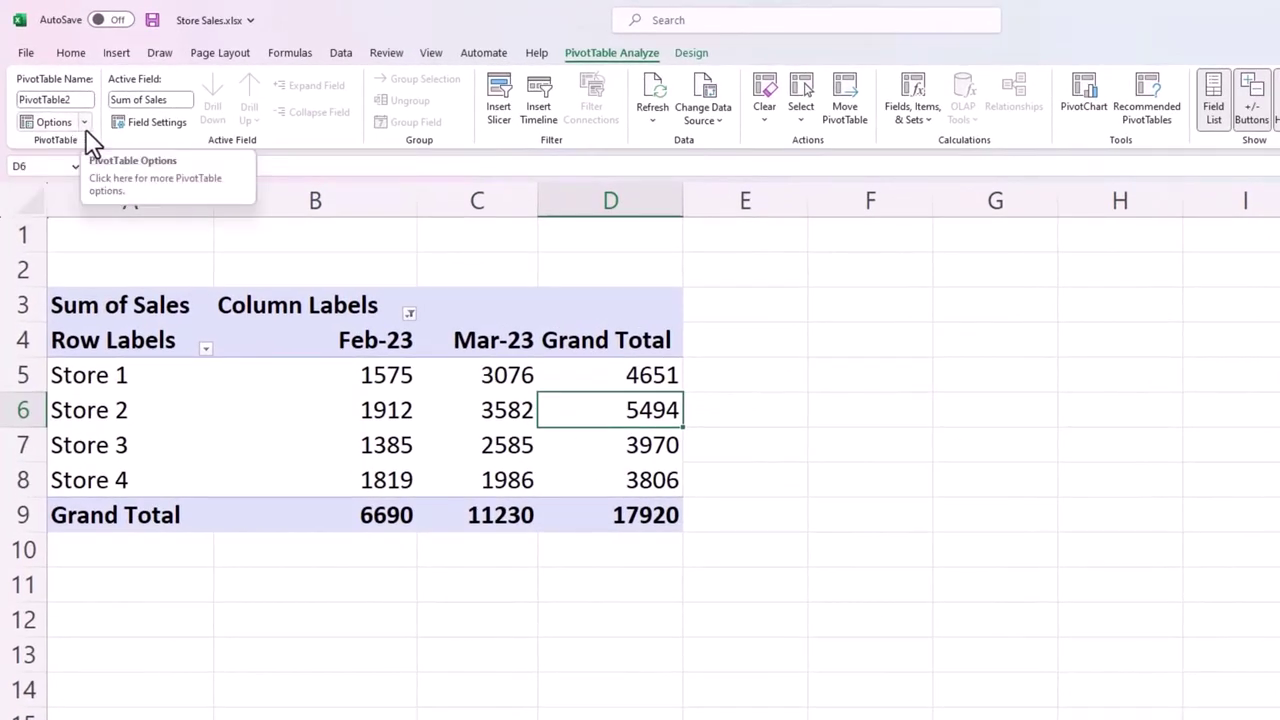
left_click(85, 126)
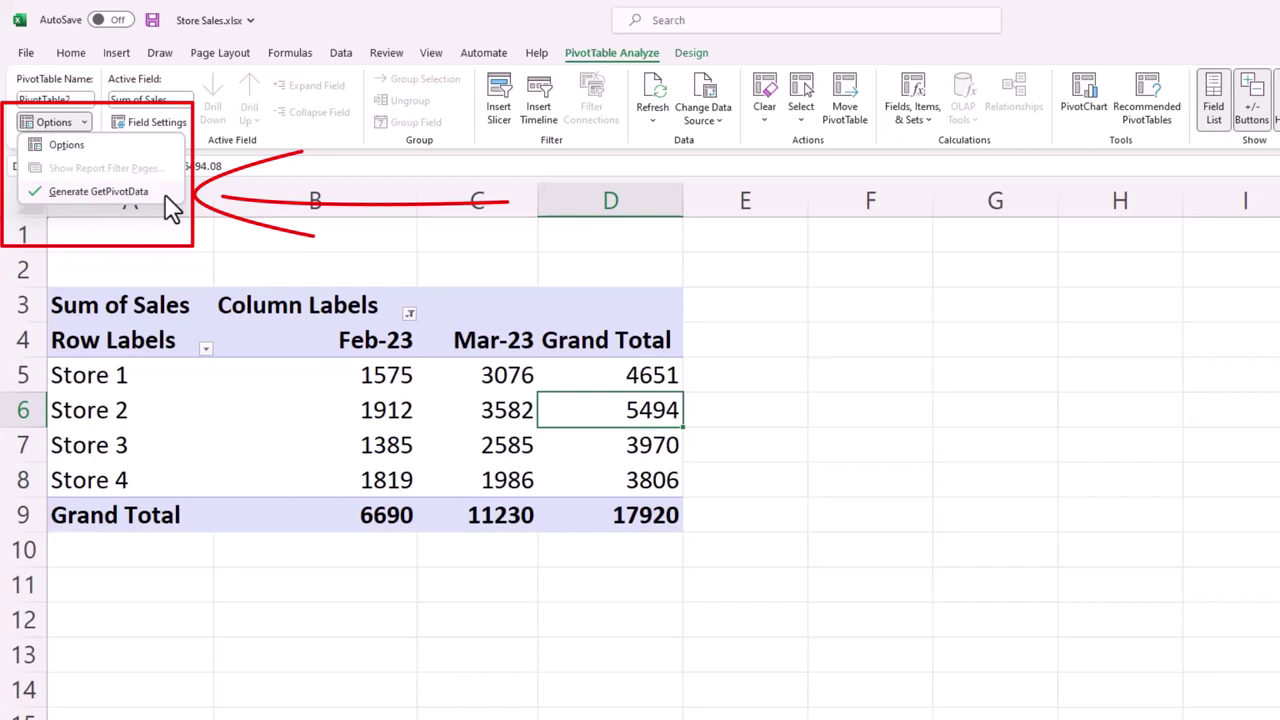
left_click(36, 196)
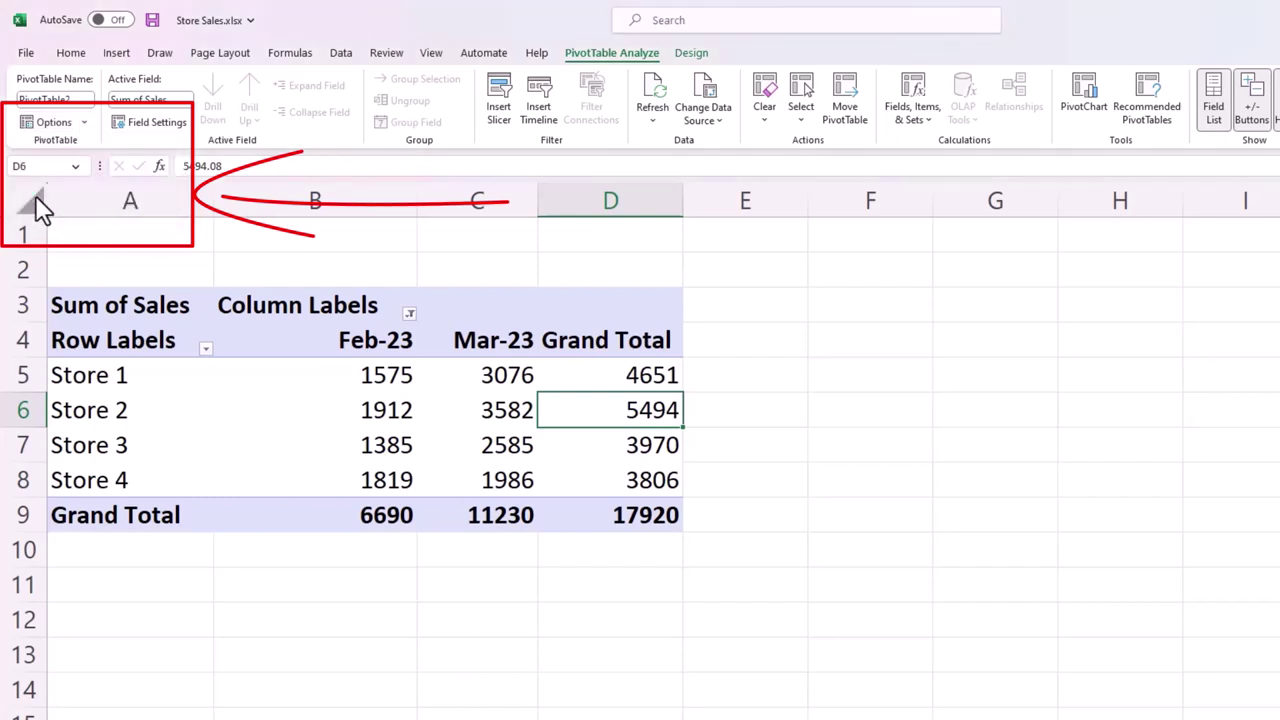
left_click(85, 122)
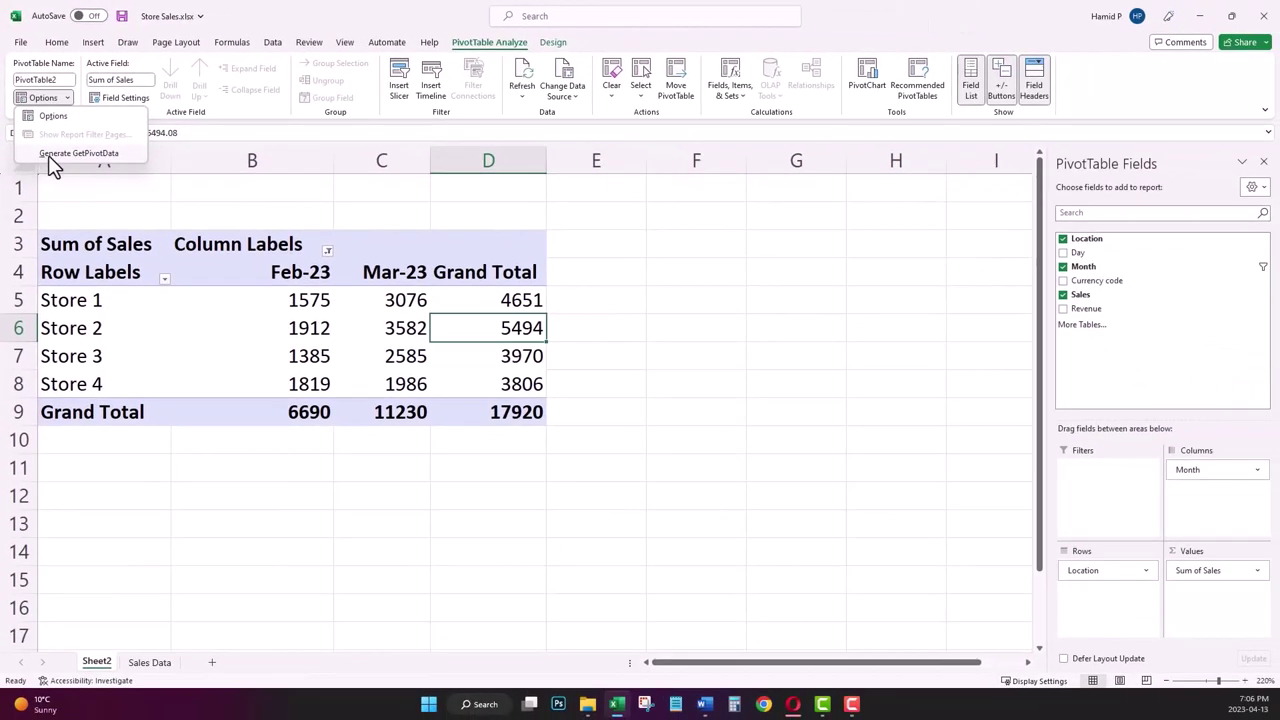
left_click(45, 192)
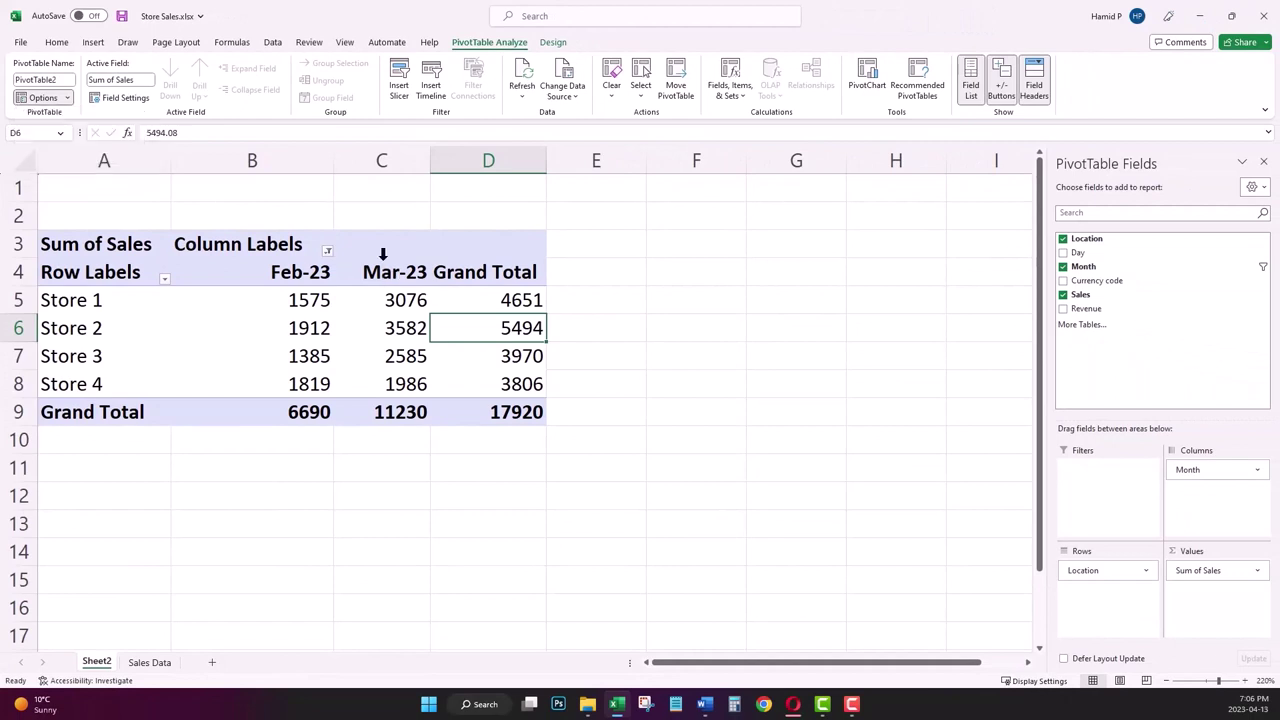
left_click(520, 305)
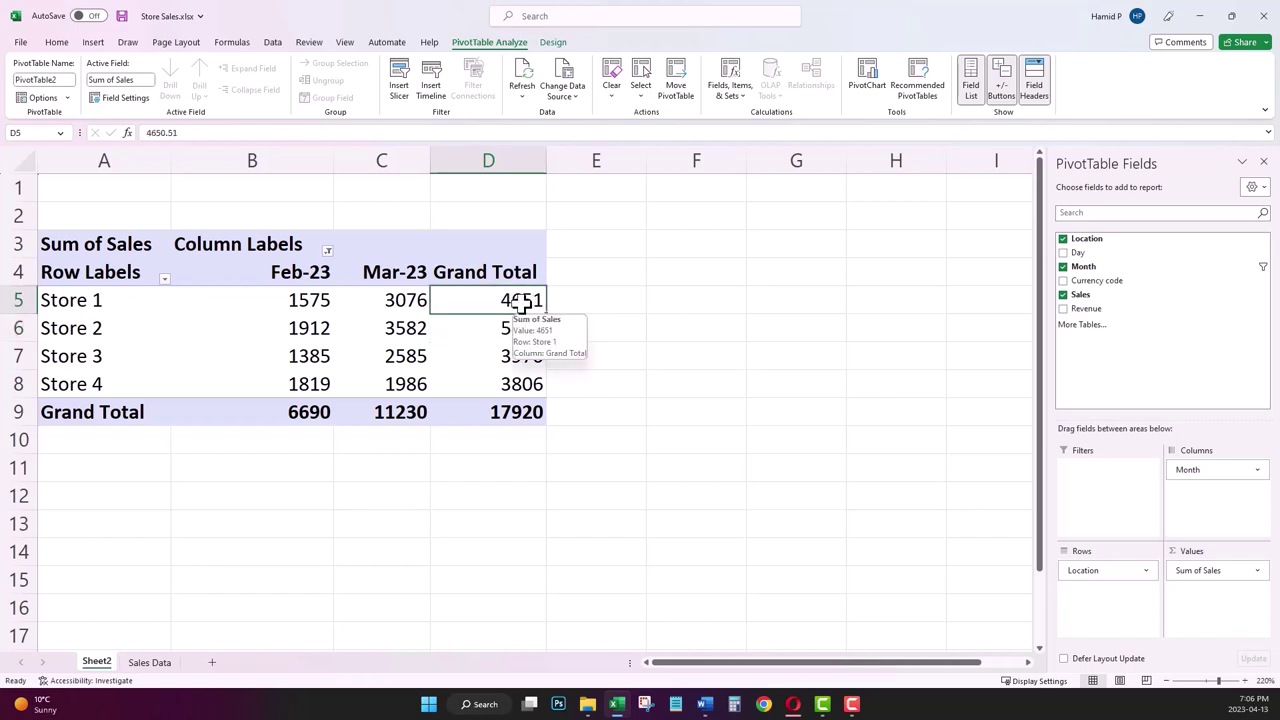
Step: Build the formula =(C5-B5)/B5 in E5 from Store 1's Mar-23 and Feb-23 cells
left_click(580, 299)
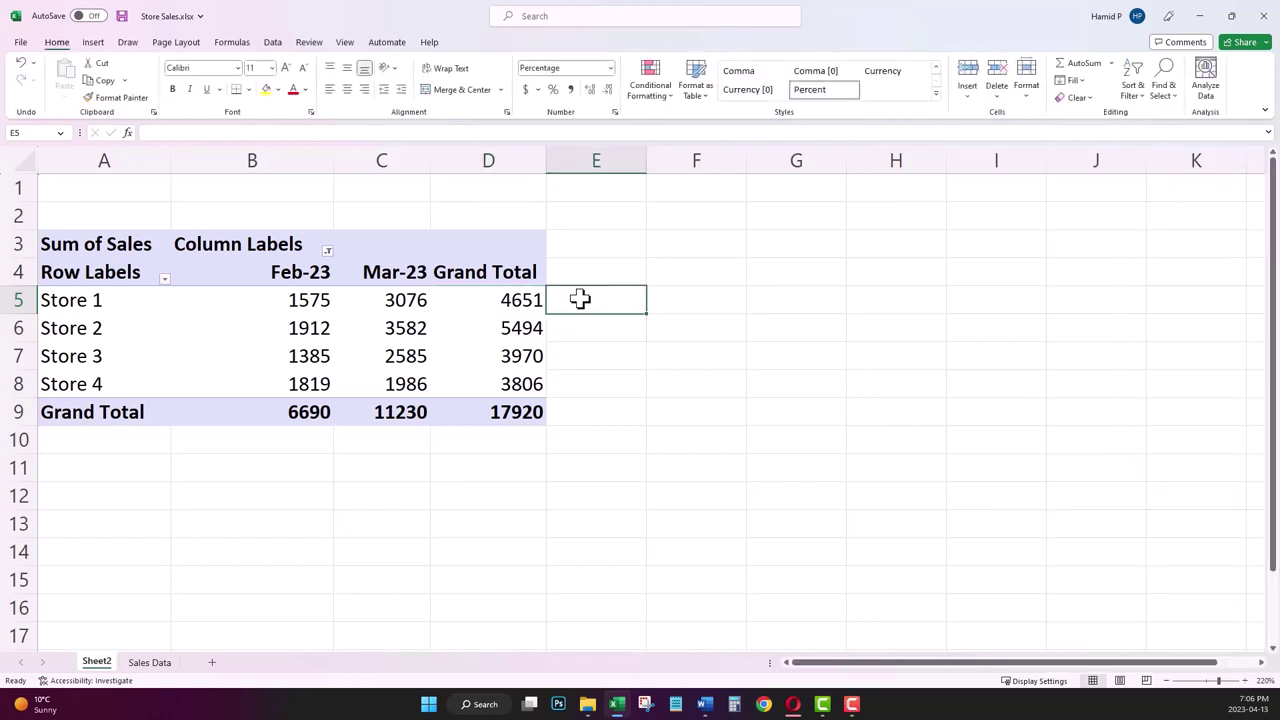
type("=")
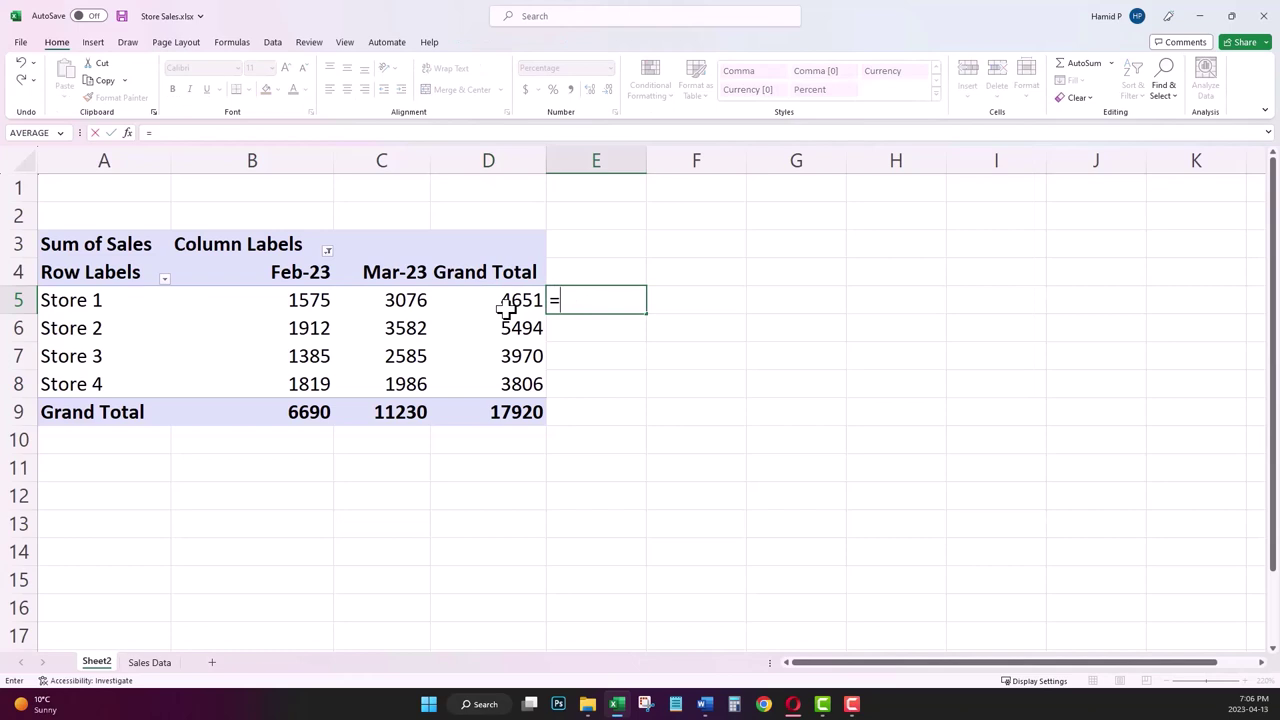
type("(")
left_click(402, 305)
type("-")
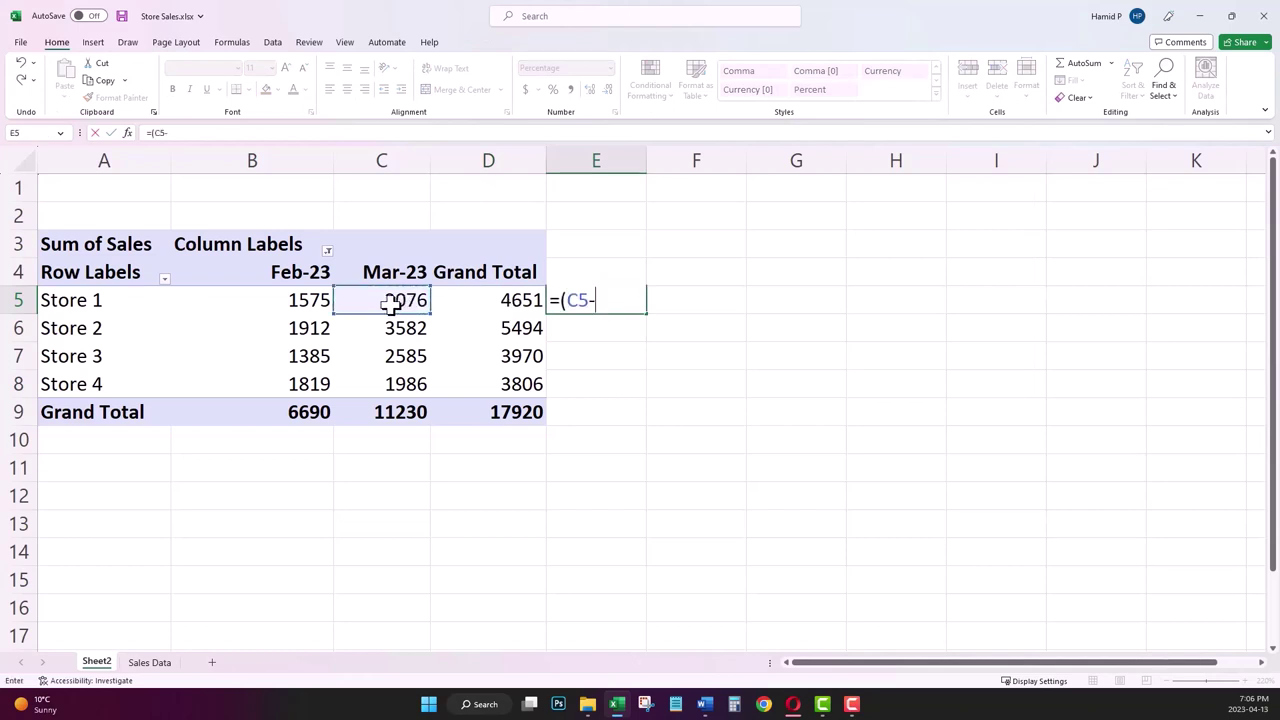
left_click(325, 305)
type(")/")
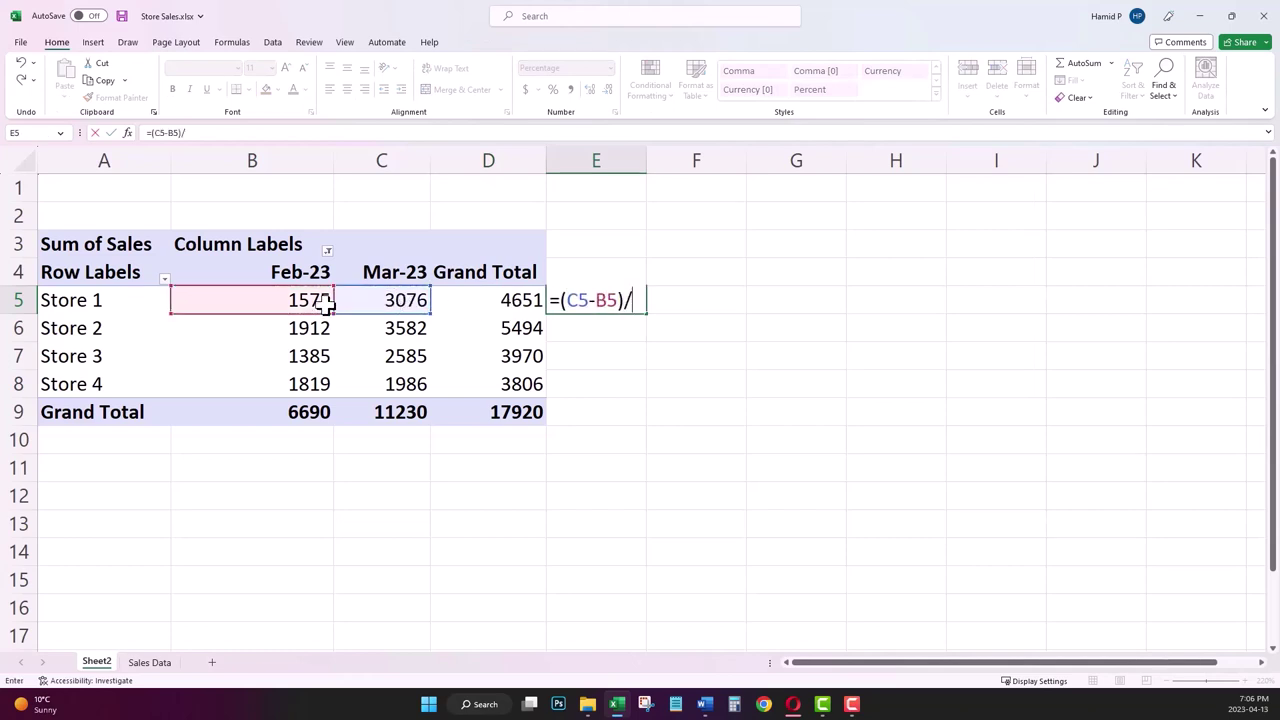
left_click(315, 302)
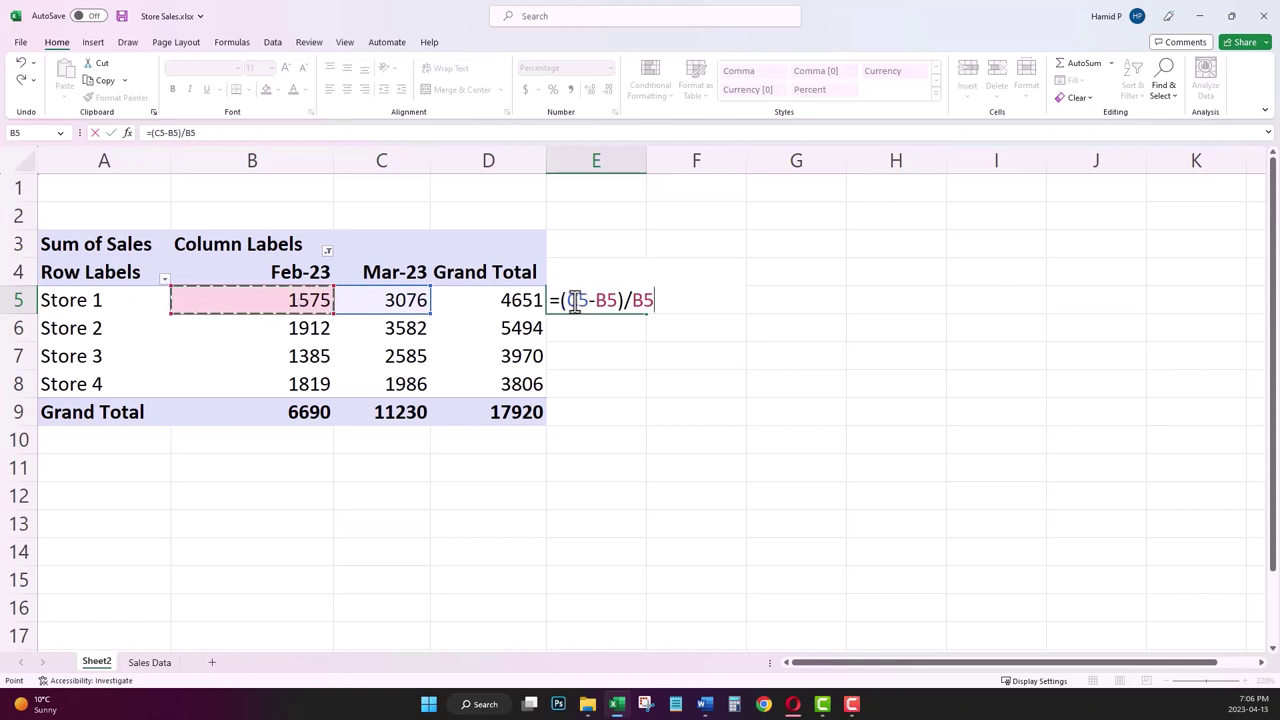
Step: Commit E5's formula and fill it down to E9, showing 95%, 87%, 87%, 9%, 68%
left_click_drag(567, 301, 618, 303)
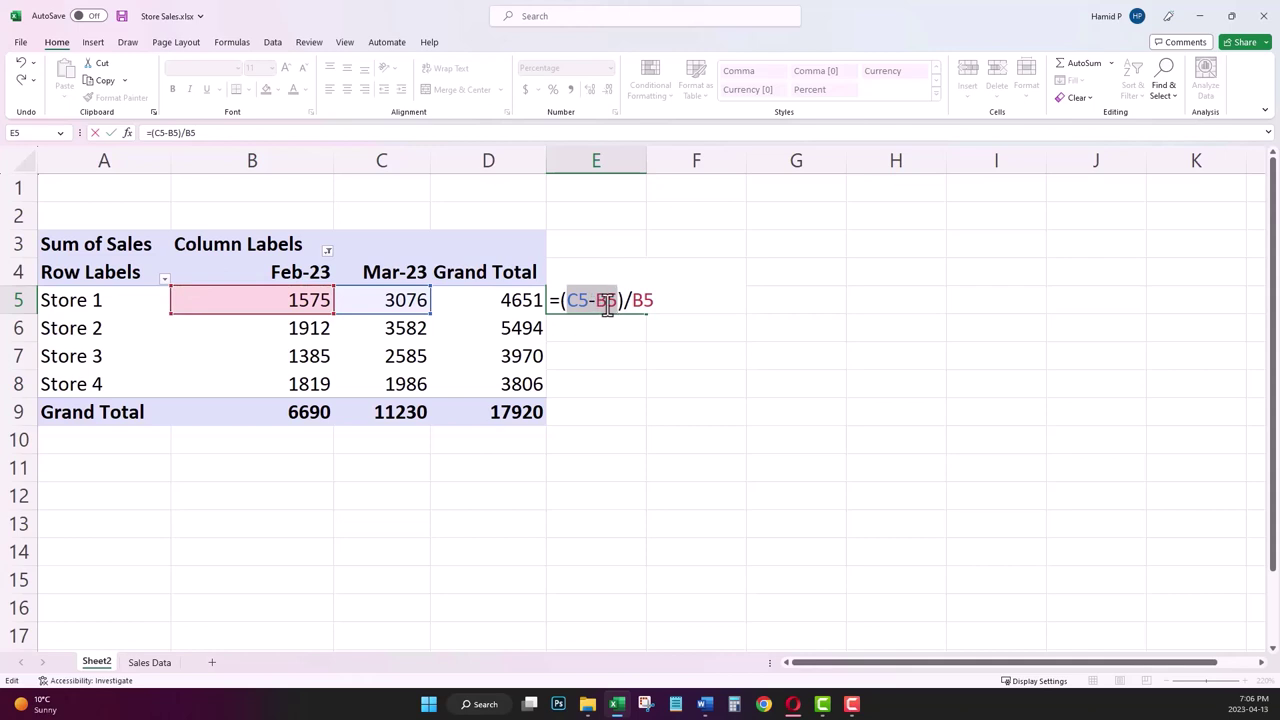
left_click(657, 301)
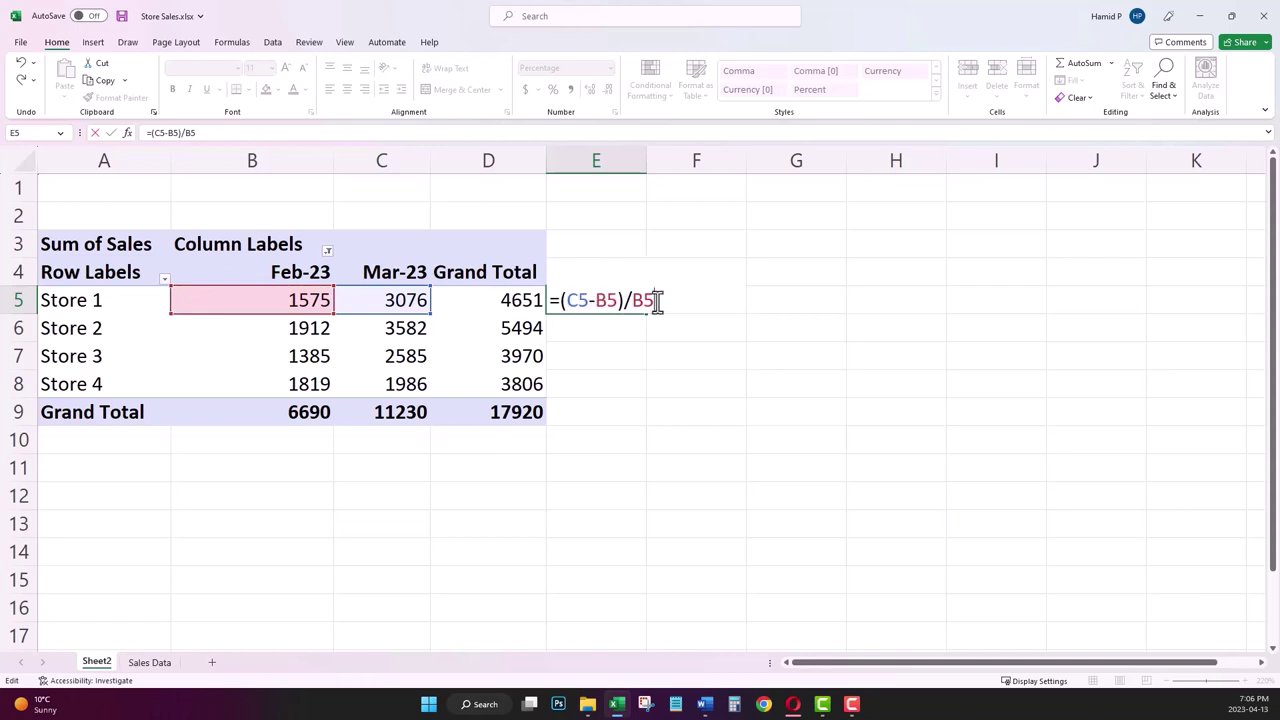
key("Return")
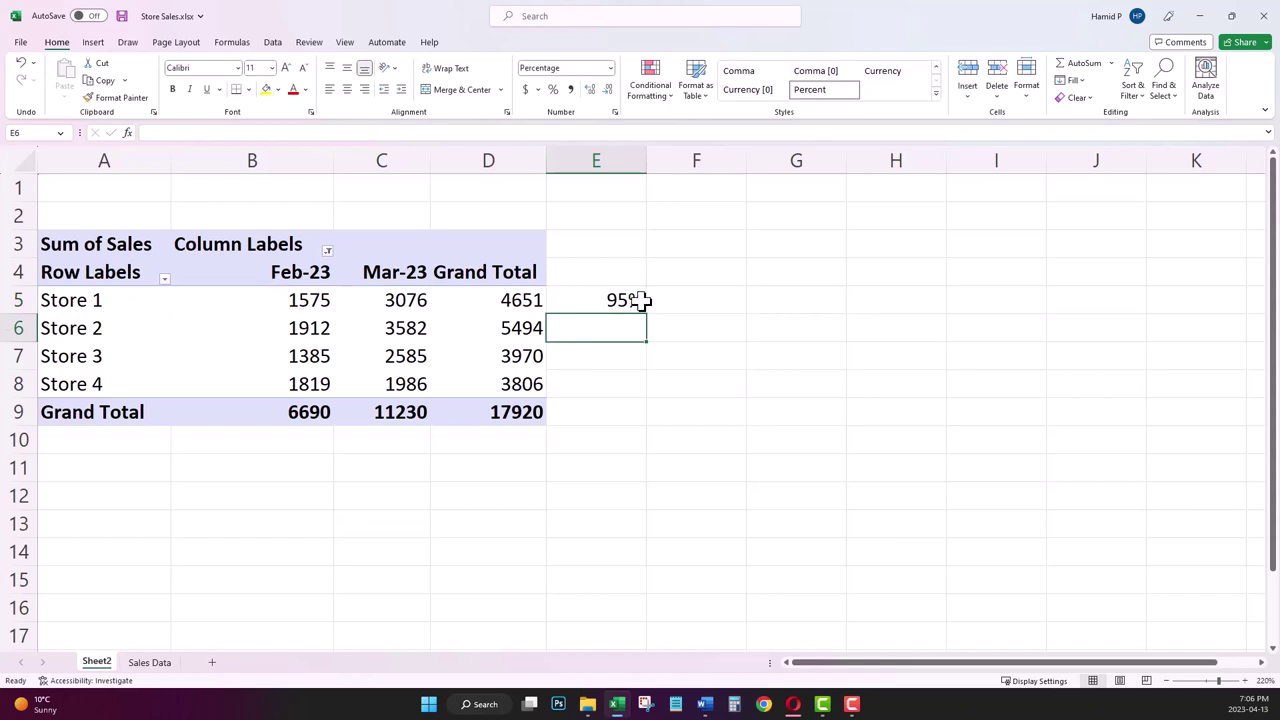
left_click(634, 305)
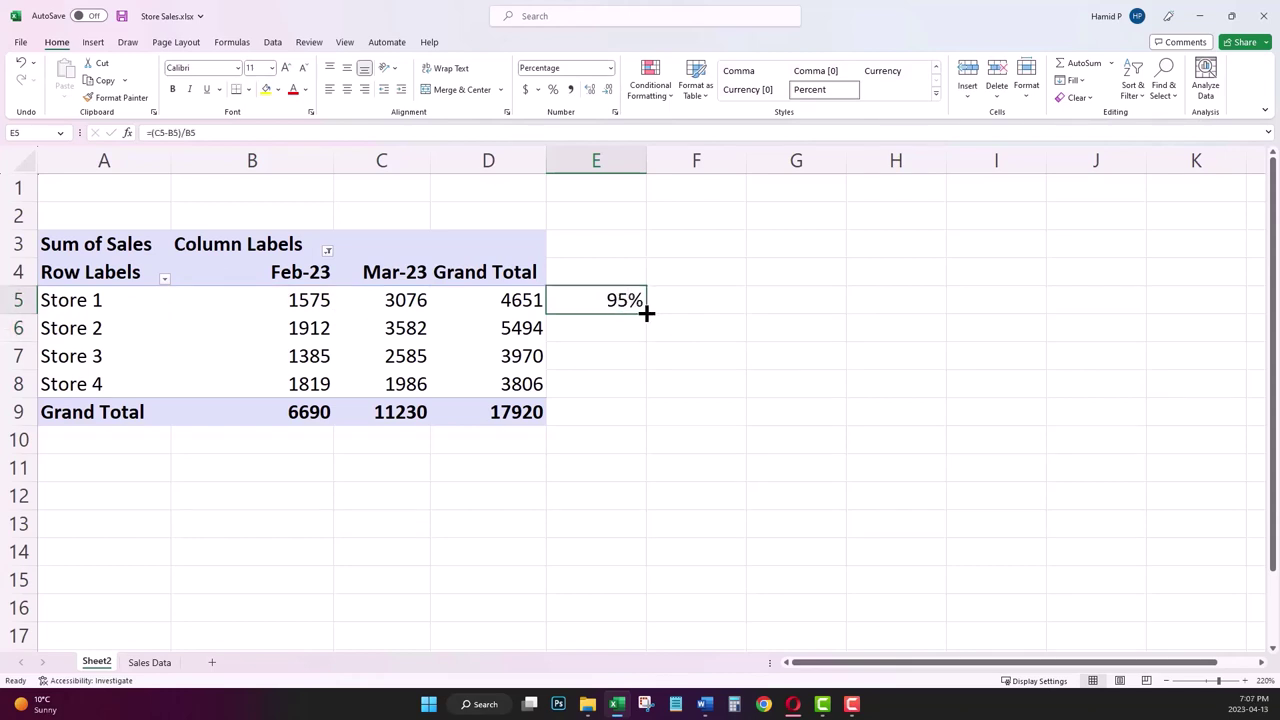
left_click_drag(646, 313, 640, 420)
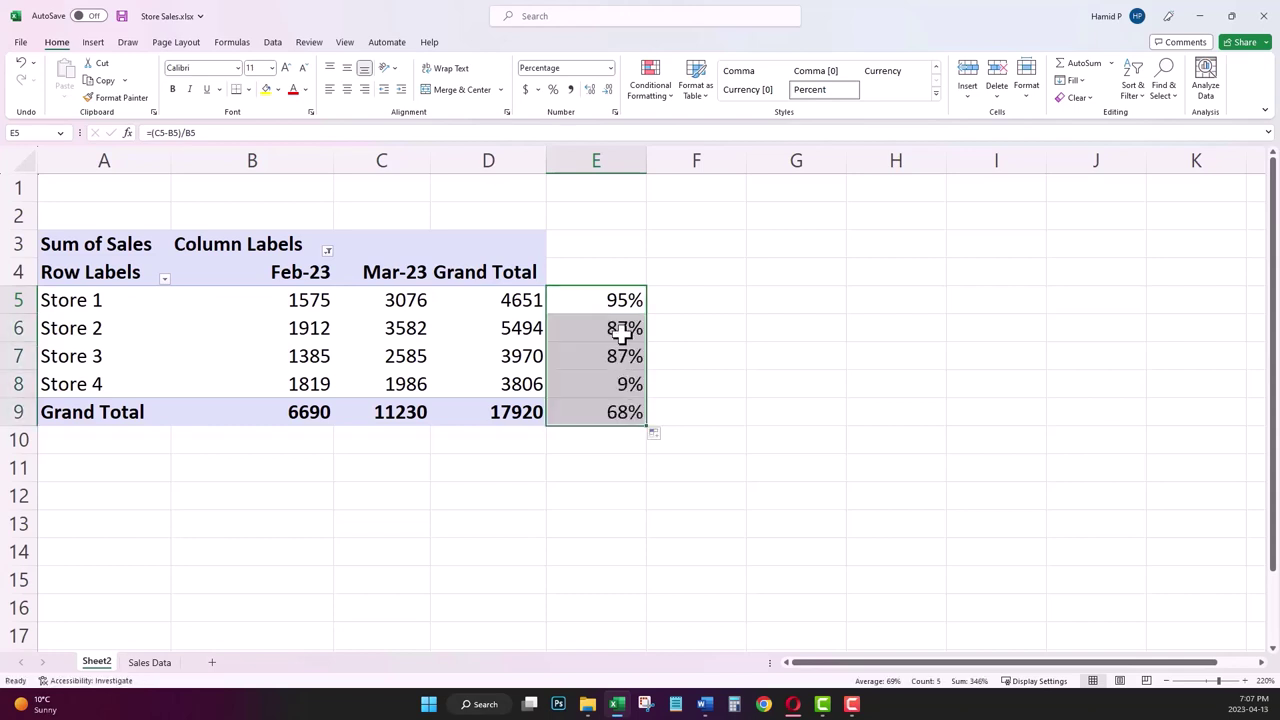